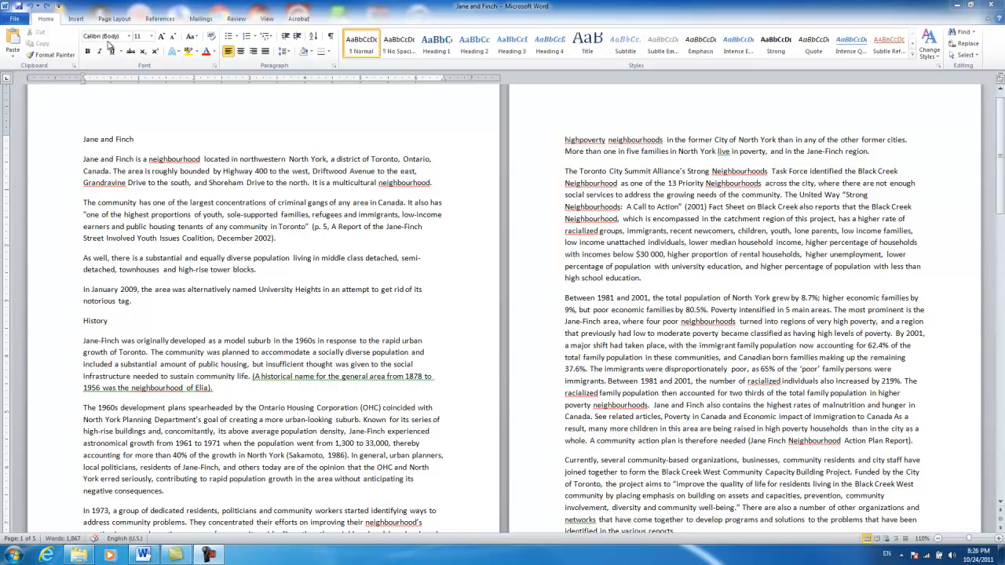
Review the paragraph indent and spacing settings of the opening "Jane and Finch" line
click(106, 141)
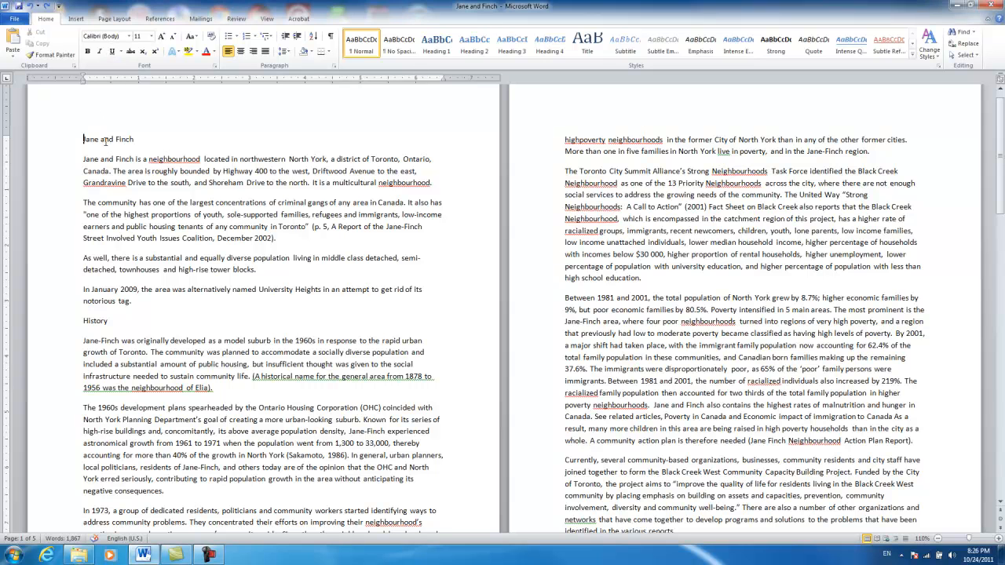
right_click(106, 141)
click(134, 213)
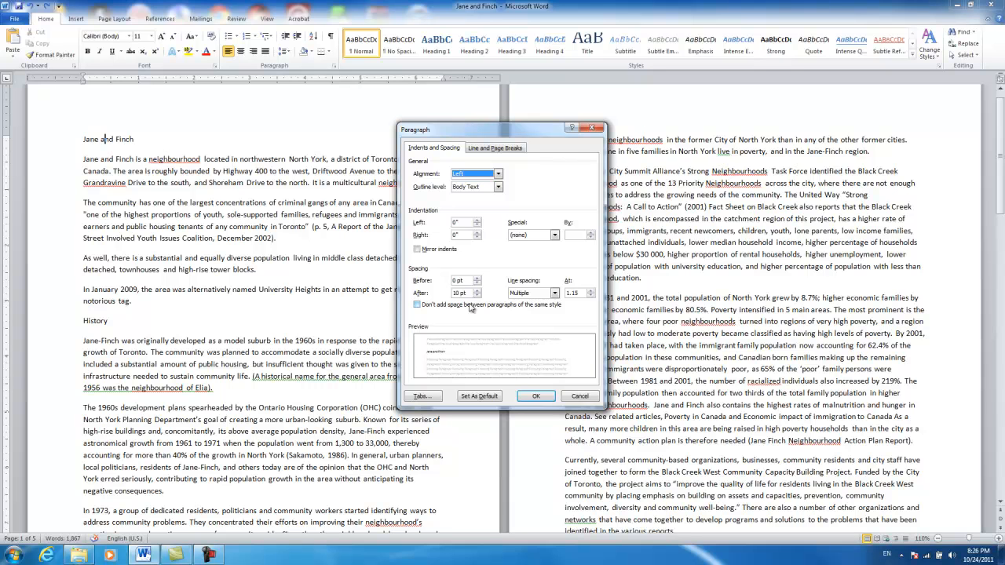
click(536, 396)
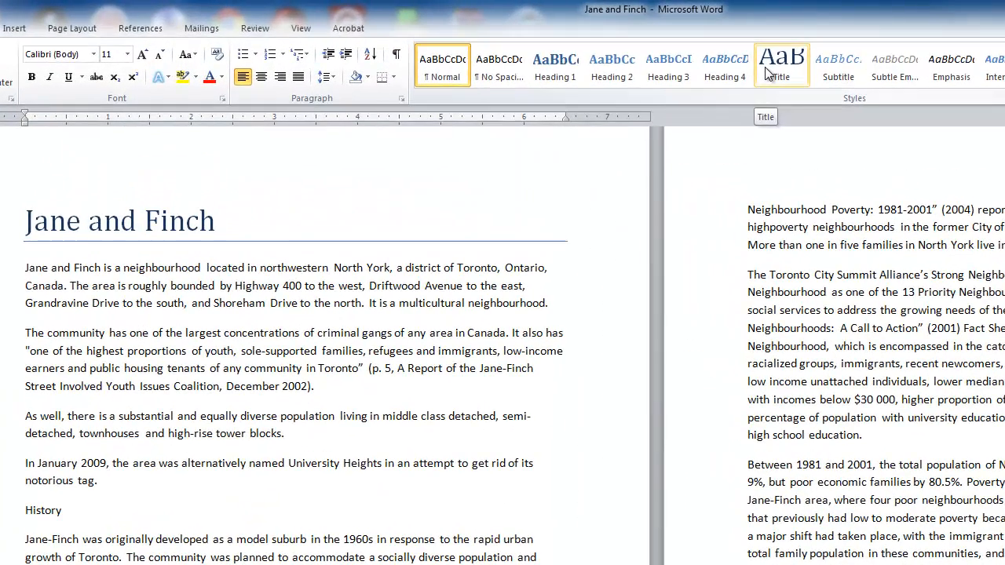
Apply the Title style to the opening "Jane and Finch" line and Heading 1 to the "History" line
click(580, 49)
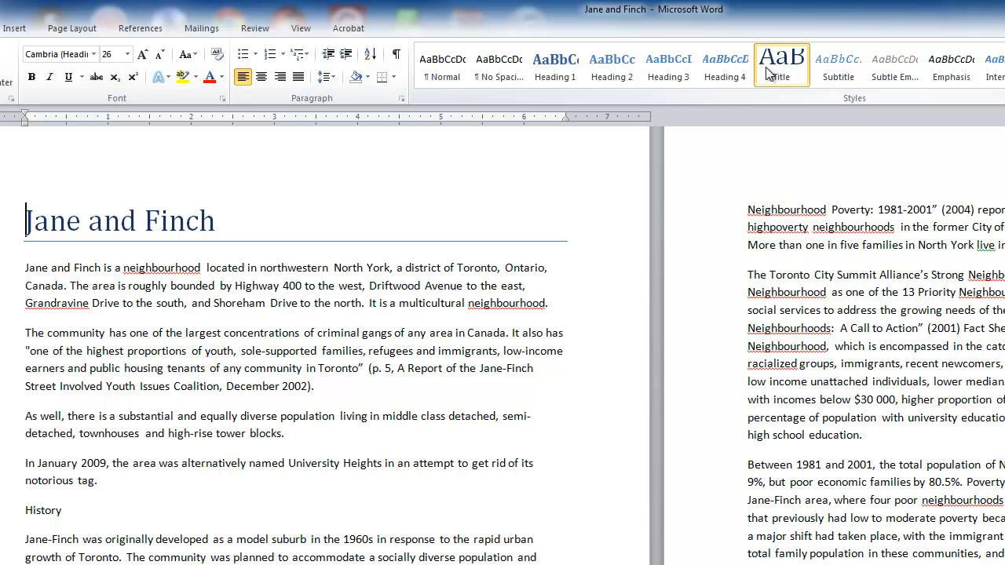
click(25, 511)
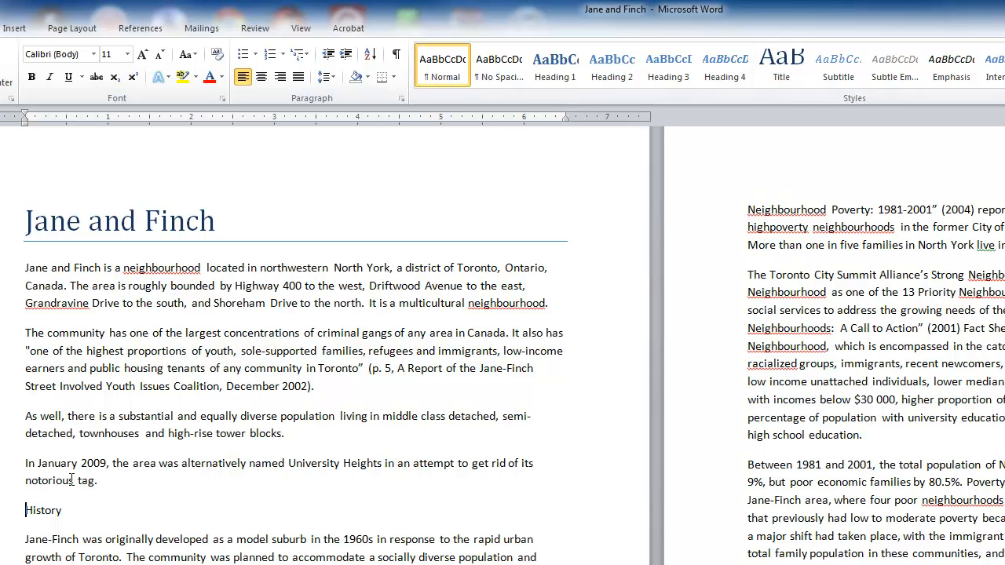
click(555, 67)
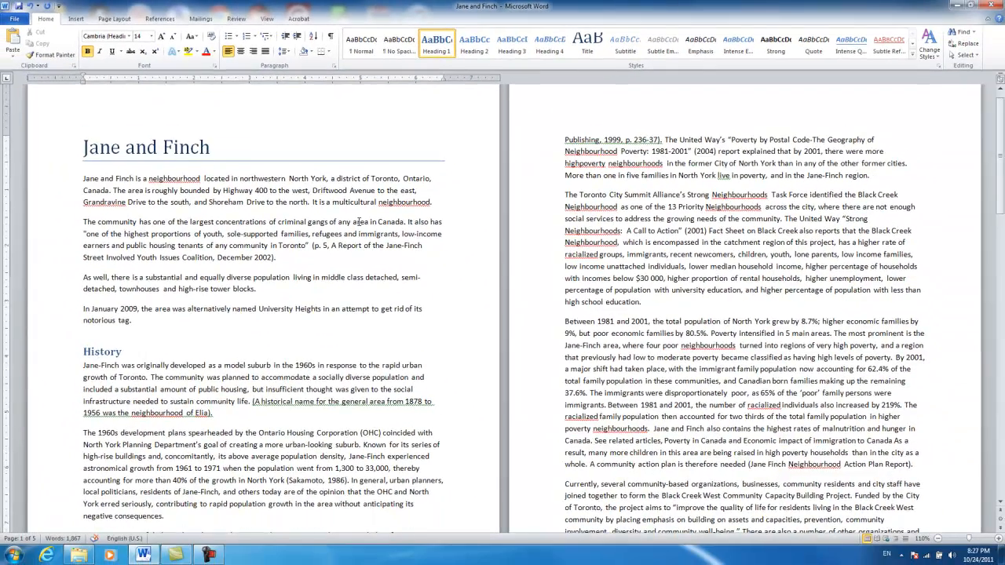
Apply the Heading 1 style to the "Cultural activities" line on the second page
scroll(440, 337, down, 2)
scroll(360, 225, down, 6)
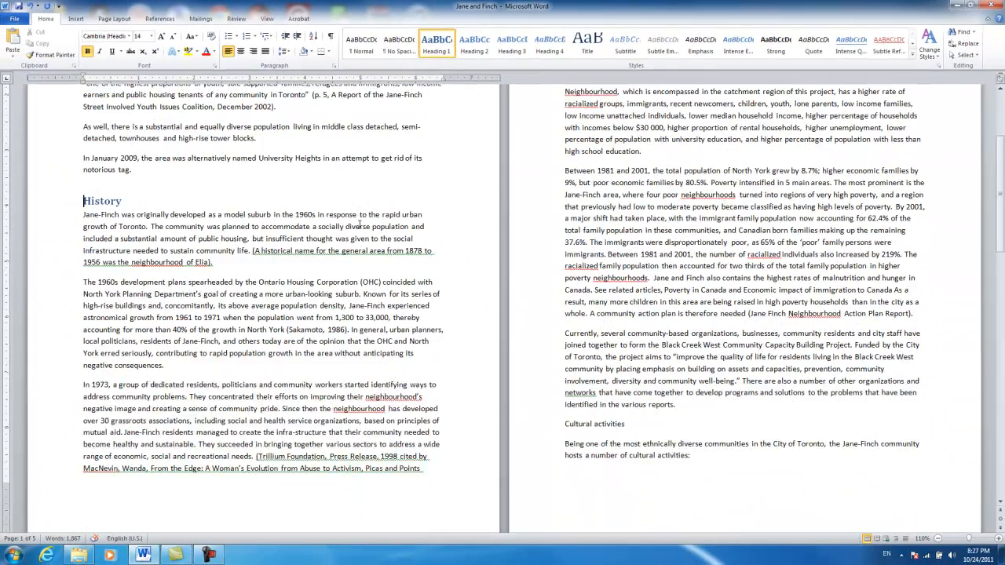
click(563, 358)
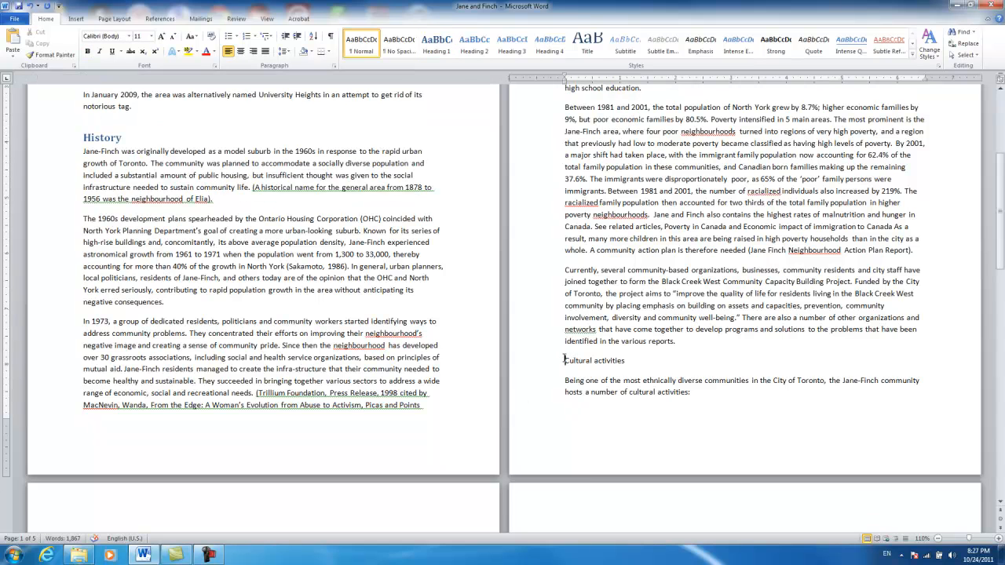
click(430, 45)
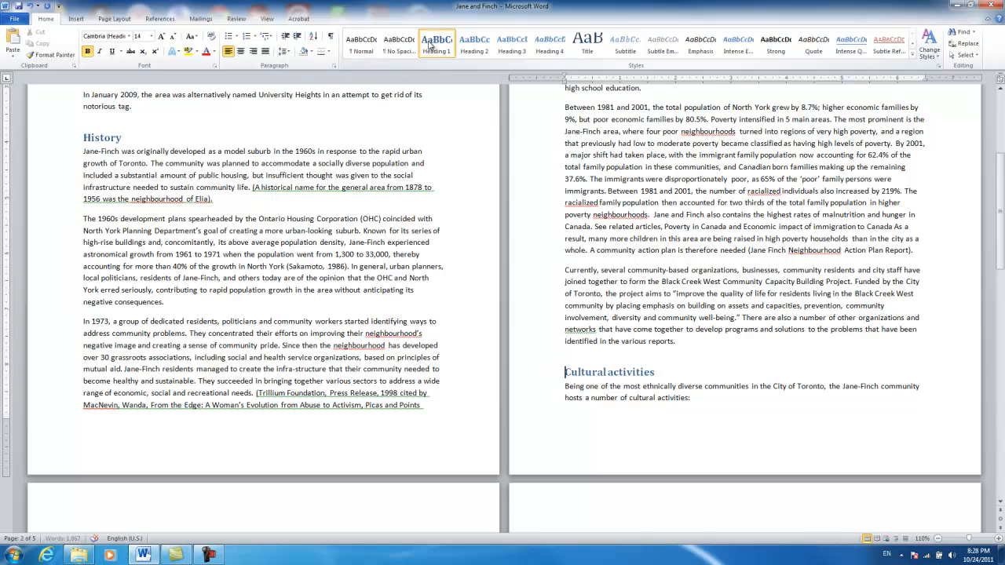
Try the Heading 2 style on the whole Jane-Finch.com paragraph, and set the paragraph back to Normal
scroll(506, 287, down, 5)
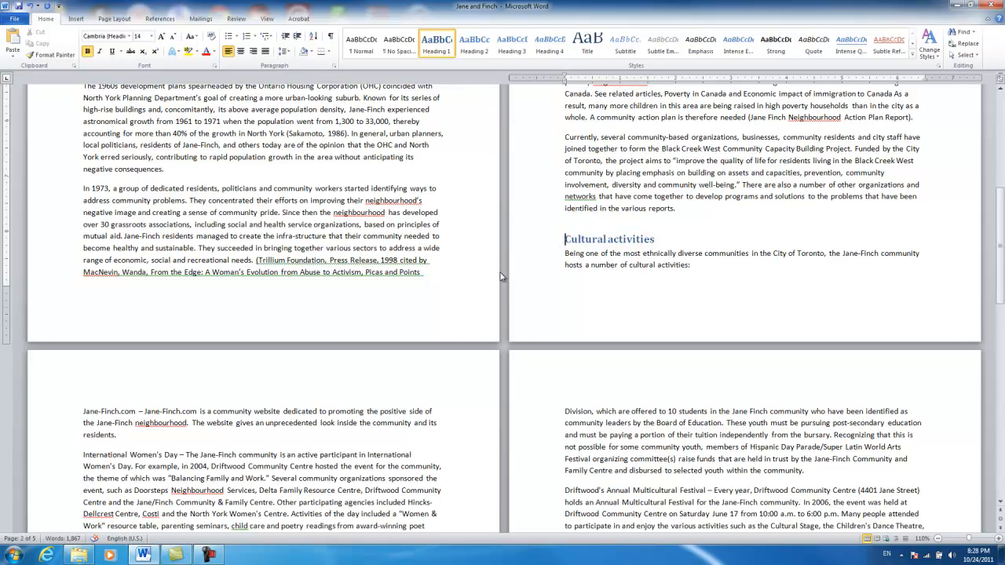
click(83, 411)
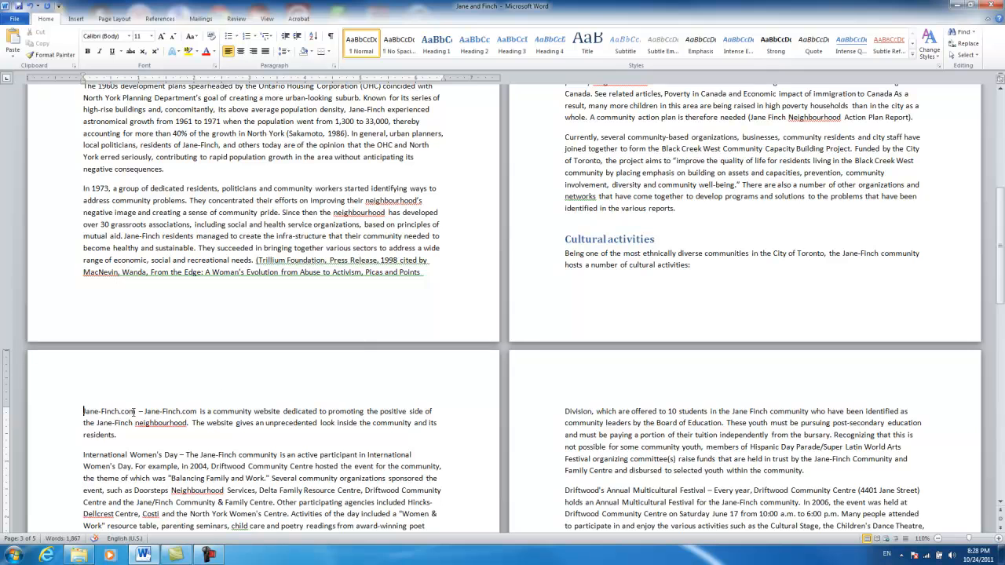
click(474, 45)
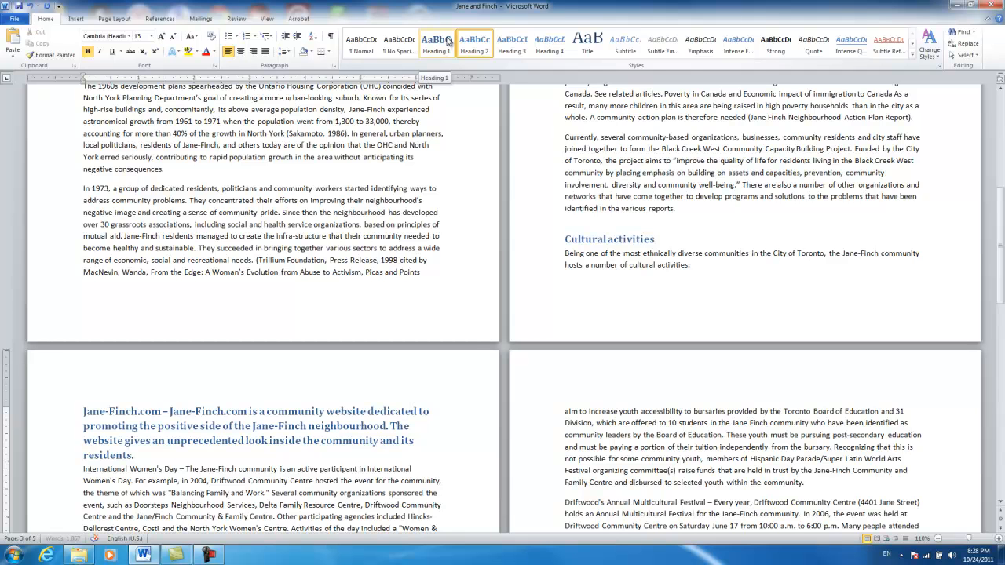
click(363, 50)
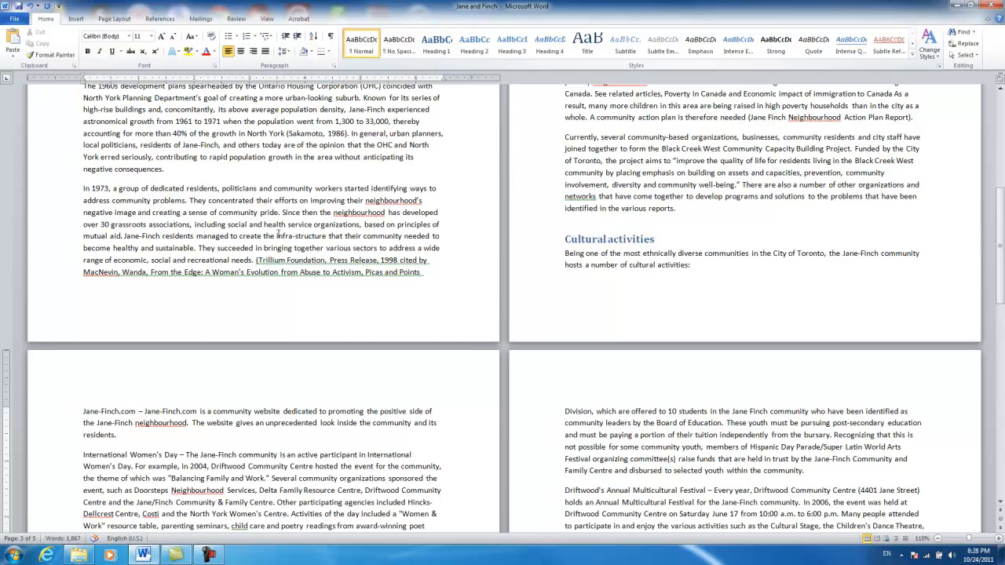
Apply Heading 2 only to the words "Jane-Finch.com" that open the first paragraph of the third page
scroll(129, 426, down, 5)
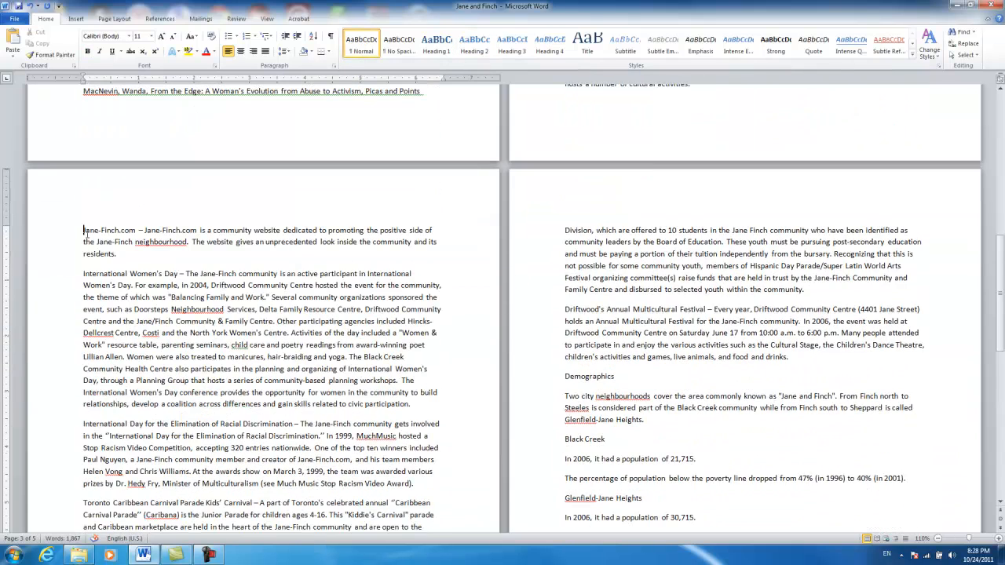
drag(83, 230, 136, 230)
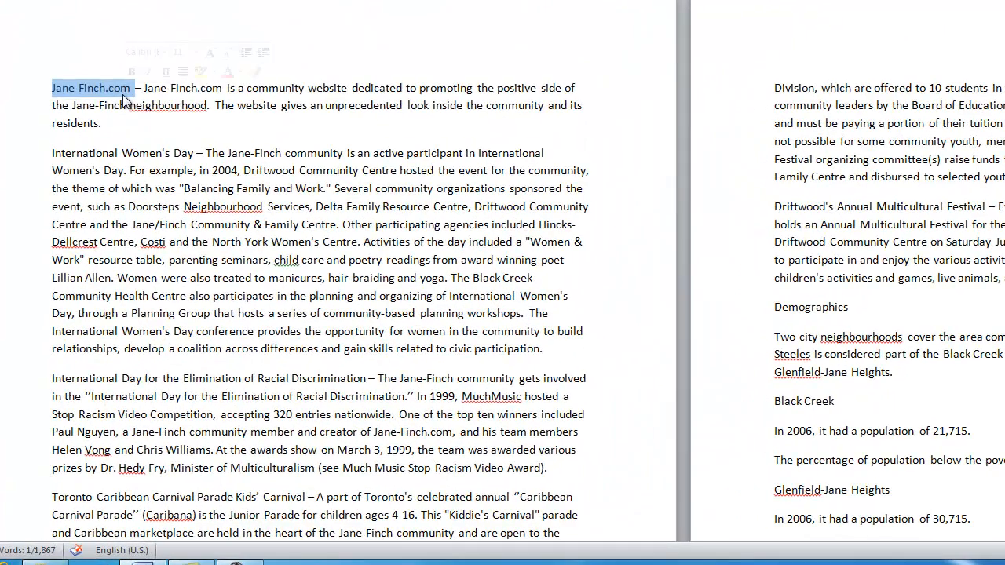
key(ctrl+alt+2)
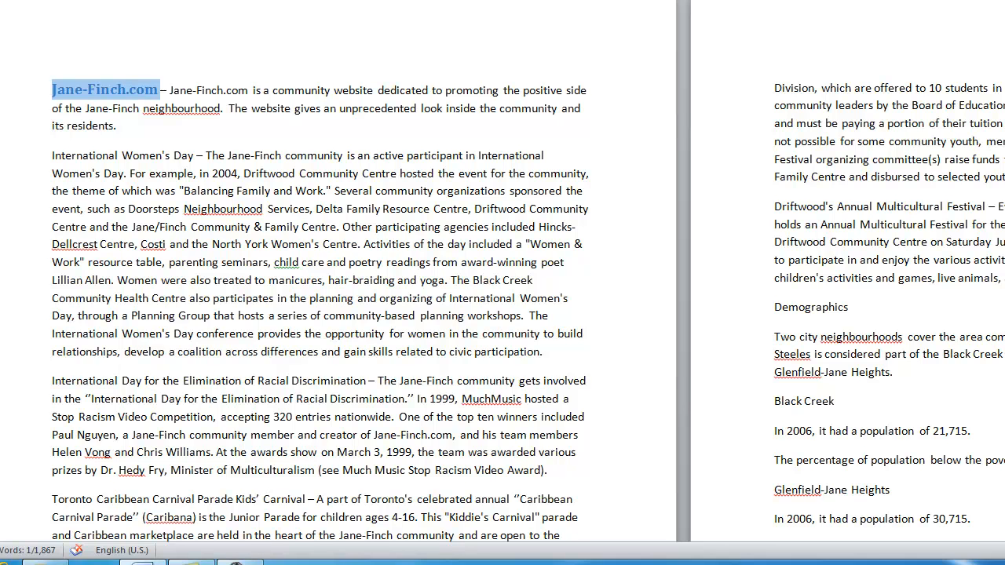
click(284, 136)
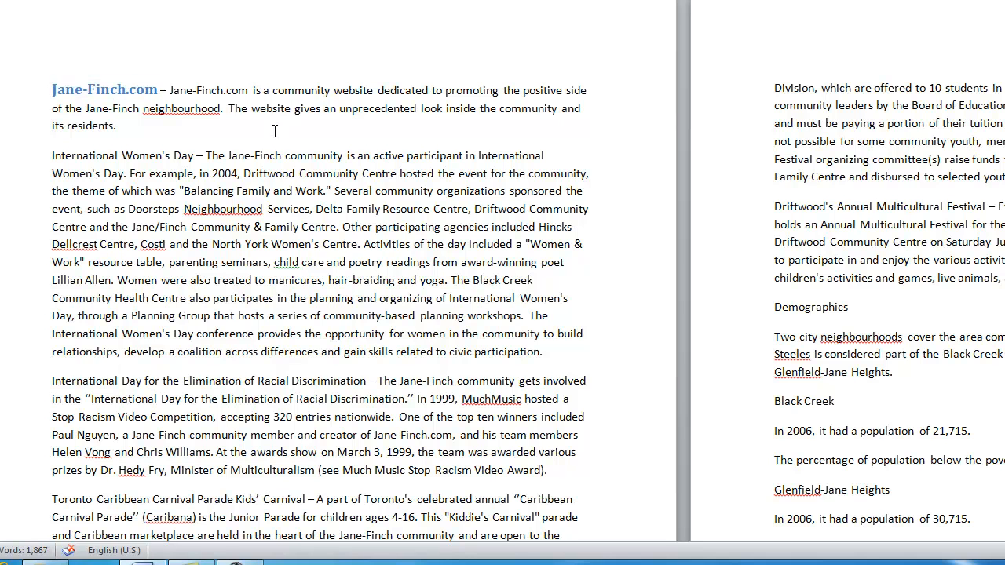
Apply Heading 2 to the lead-in phrases "International Women's Day" and "International Day for the Elimination of Racial Discrimination"
drag(52, 155, 198, 162)
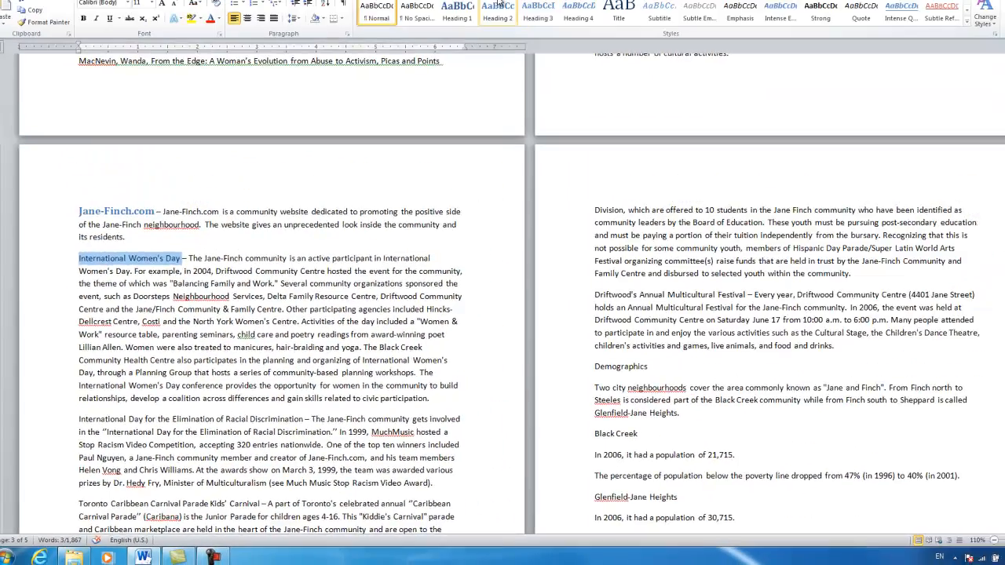
click(474, 43)
scroll(201, 384, down, 2)
scroll(200, 384, down, 2)
drag(79, 258, 294, 258)
click(474, 46)
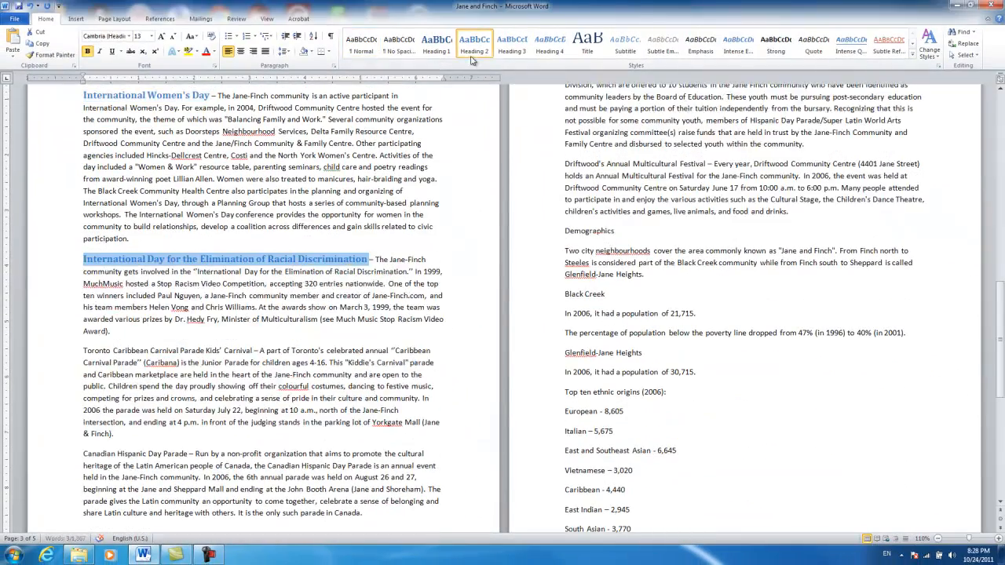
Apply Heading 2 to the lead-in phrases "Toronto Caribbean Carnival Parade Kids' Carnival" and "Canadian Hispanic Day Parade"
drag(81, 350, 246, 347)
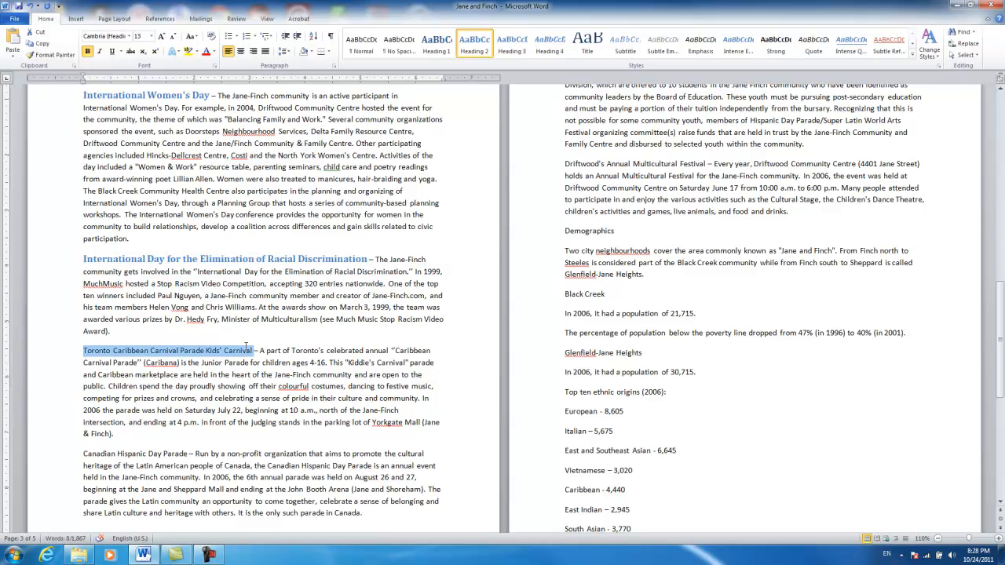
click(474, 46)
scroll(150, 487, down, 2)
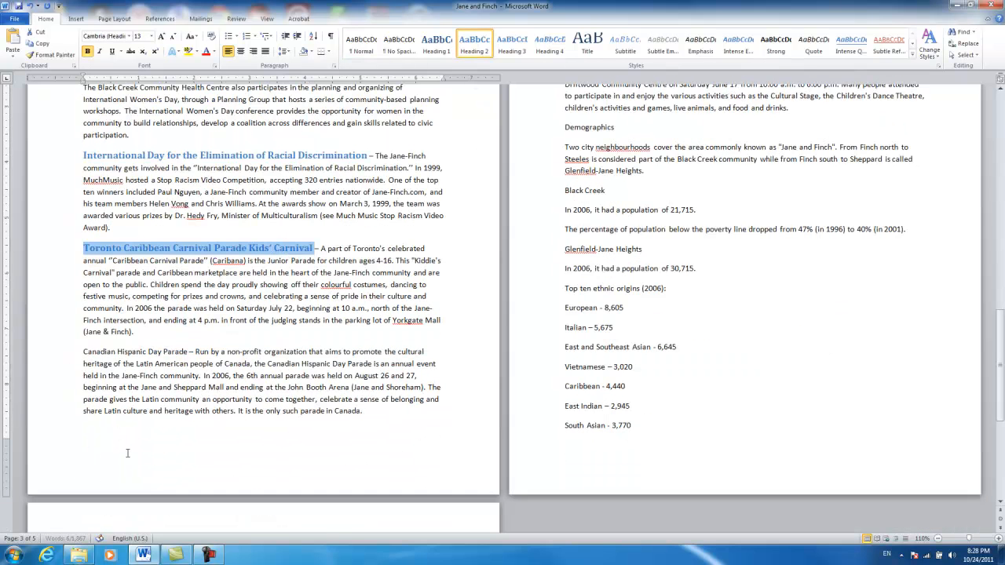
drag(82, 351, 189, 355)
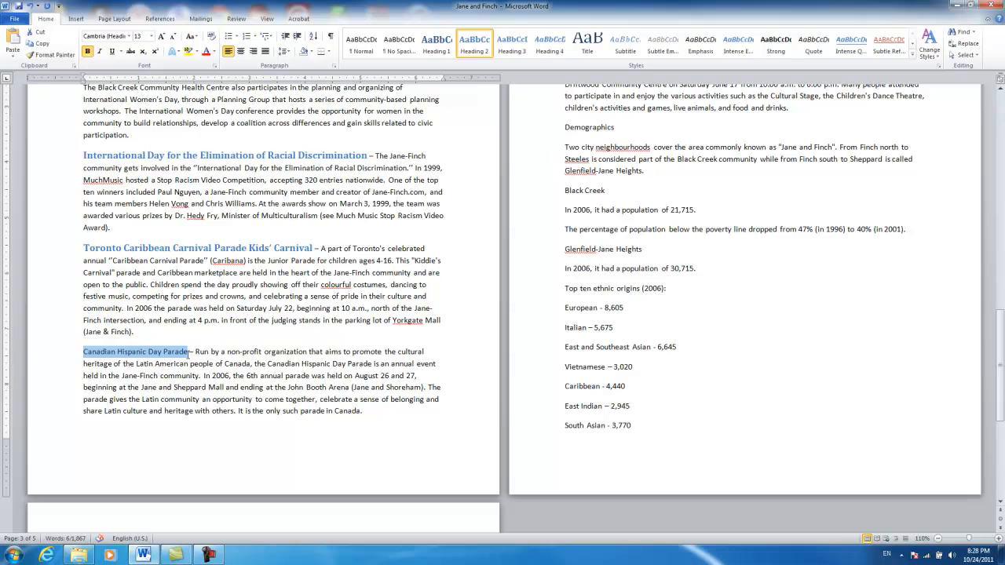
click(475, 45)
Apply Heading 2 to the lead-in phrase "Driftwood's Annual Multicultural Festival" on the fourth page
scroll(643, 355, up, 2)
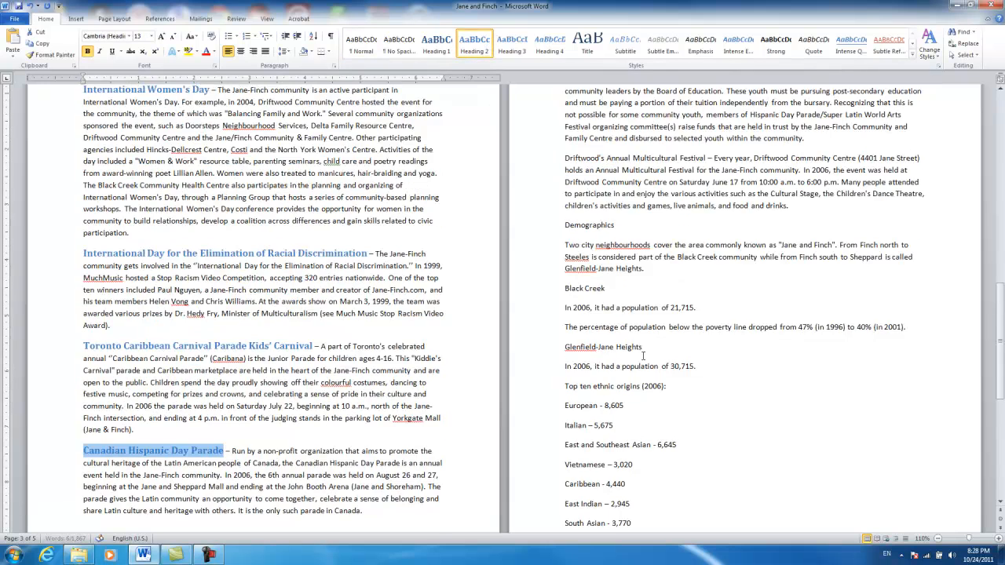
scroll(643, 355, up, 3)
drag(570, 297, 708, 301)
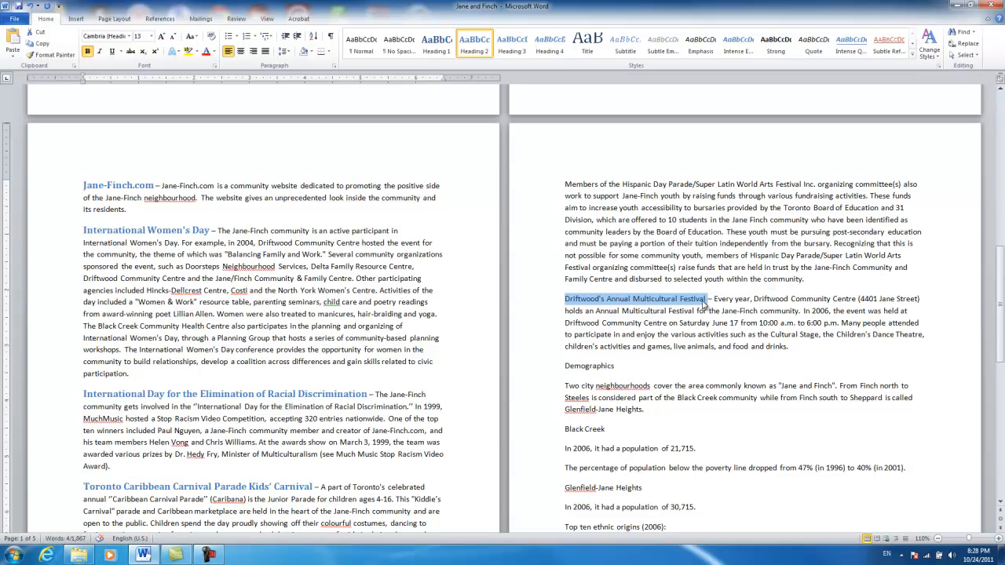
click(474, 46)
Apply the Heading 1 style to the "Demographics" line
scroll(597, 340, down, 1)
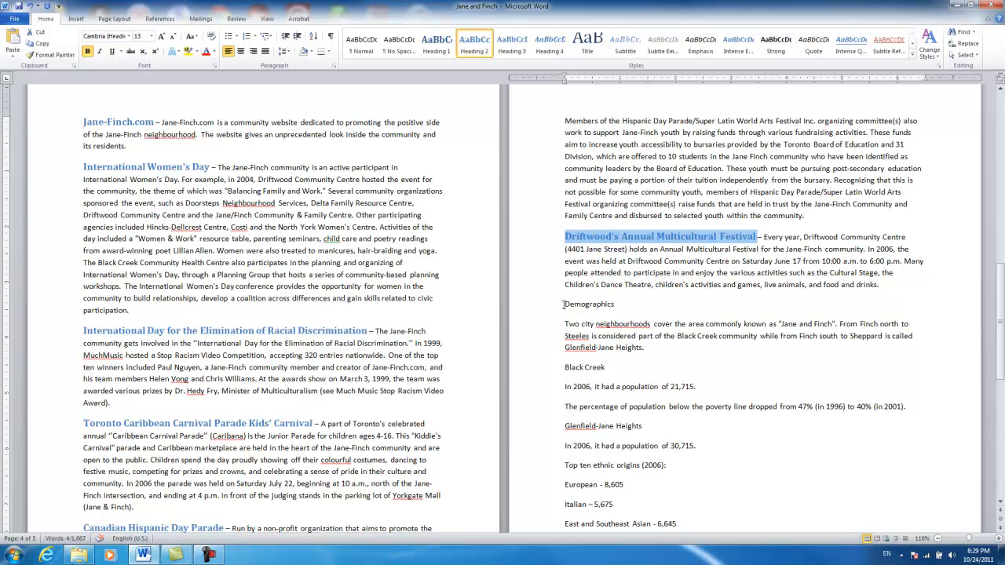
click(563, 304)
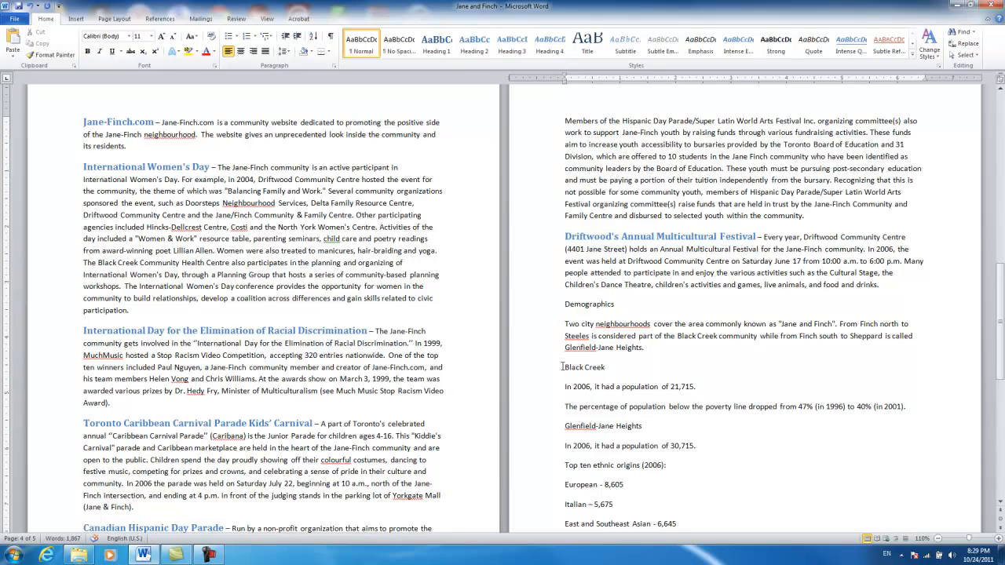
scroll(542, 298, down, 2)
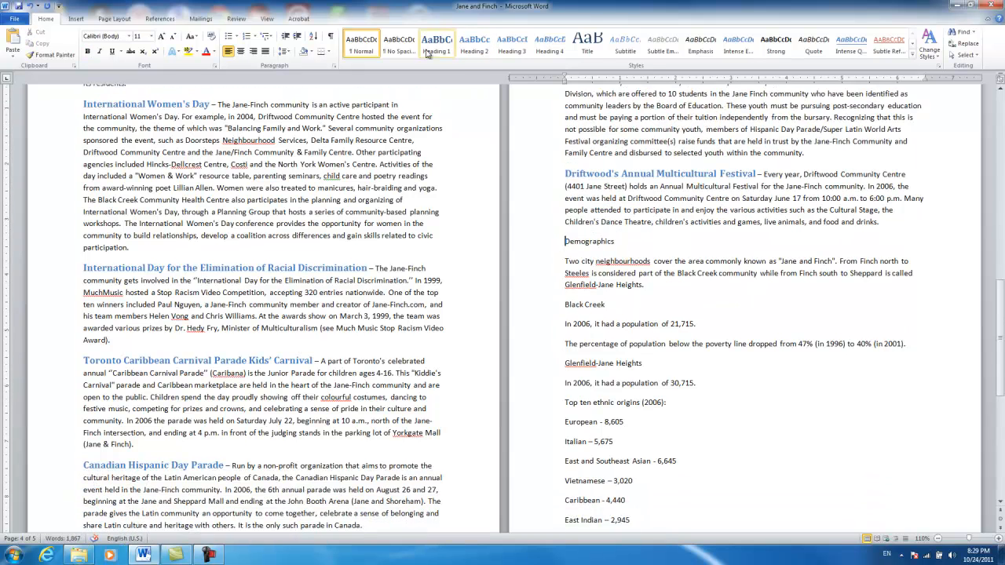
click(435, 41)
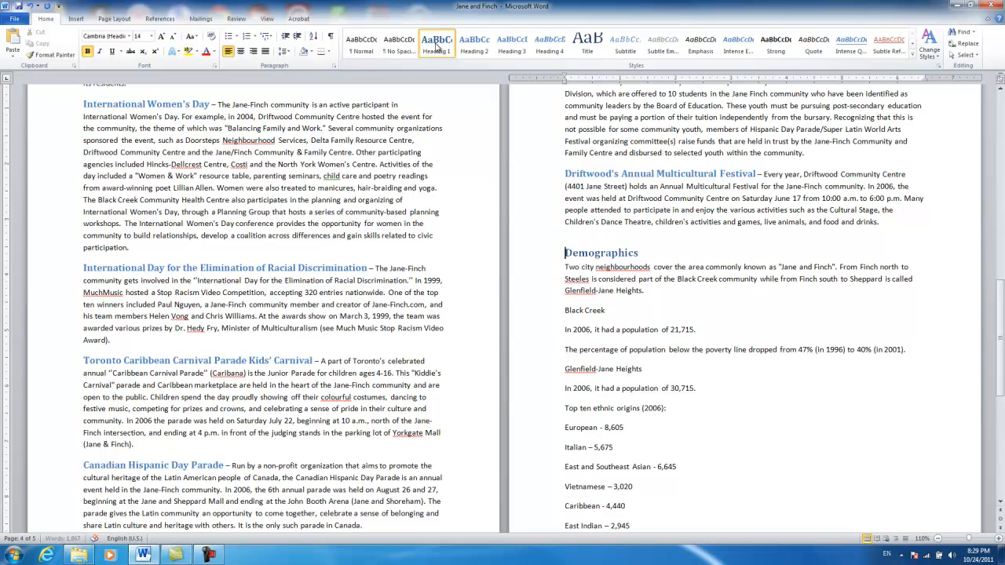
Apply the Heading 2 style to the "Black Creek" and "Glenfield-Jane Heights" lines under Demographics
click(568, 312)
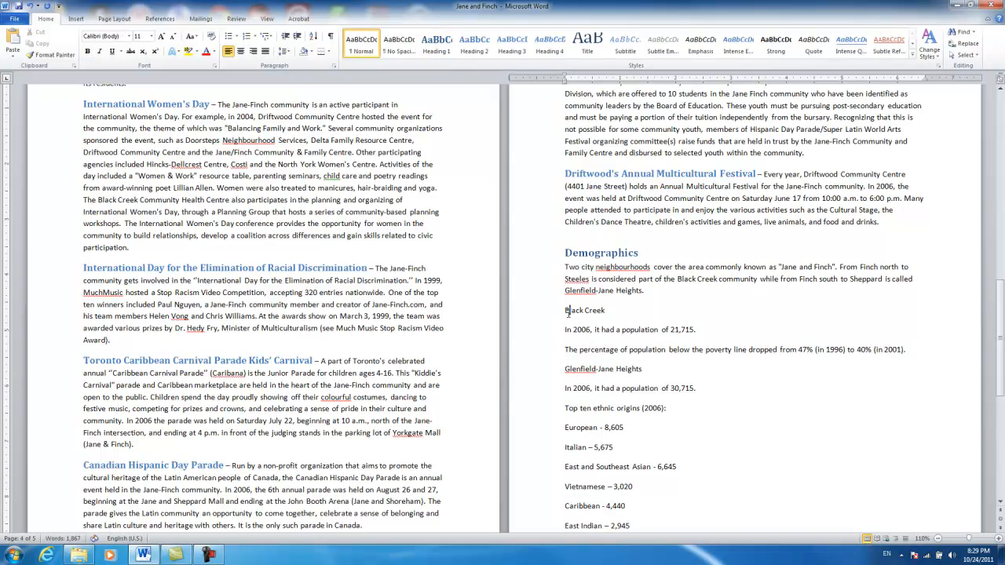
click(484, 44)
scroll(550, 275, down, 2)
click(564, 292)
click(484, 44)
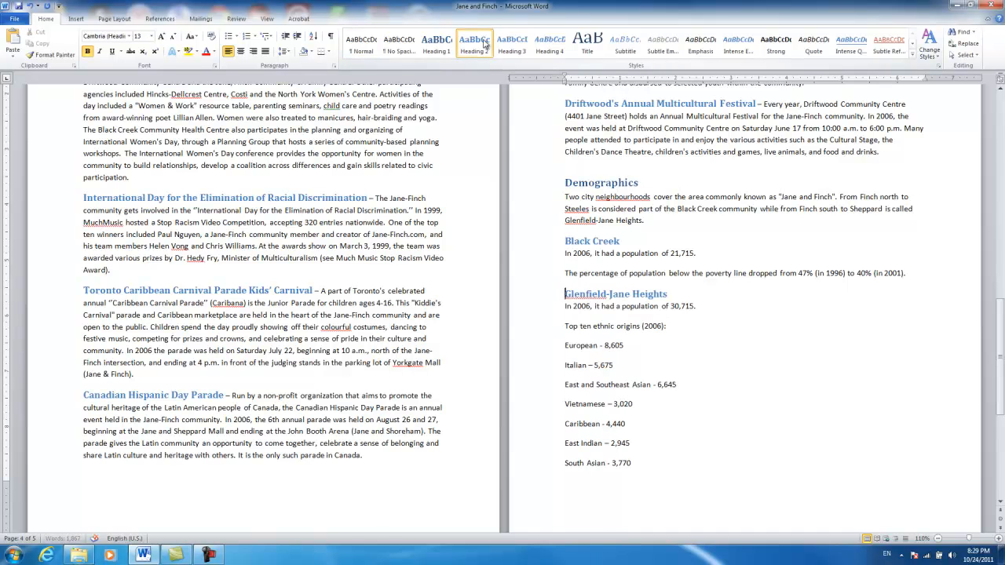
Apply the Heading 2 style to the "Top ten ethnic origins (2006):" line
scroll(540, 236, down, 1)
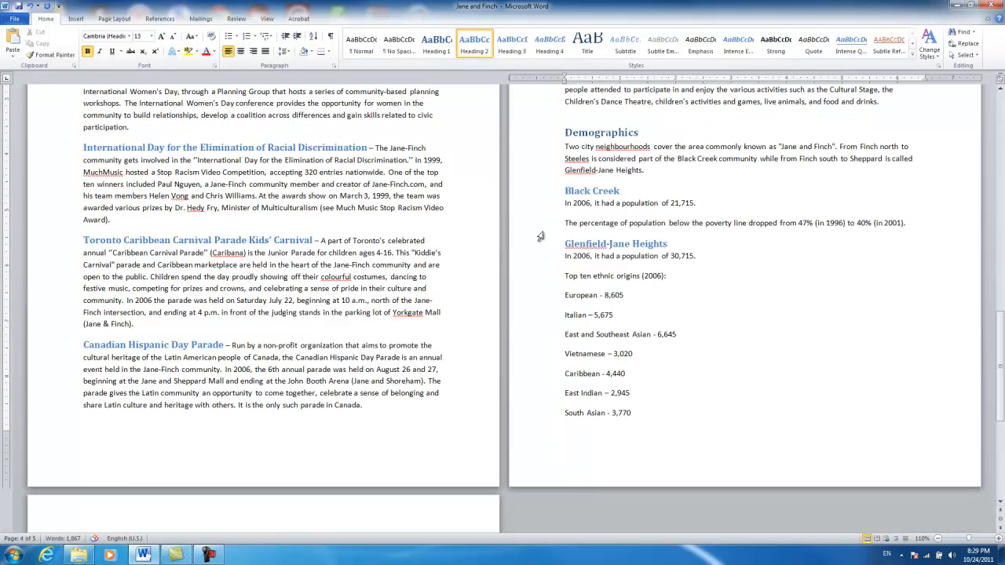
click(563, 274)
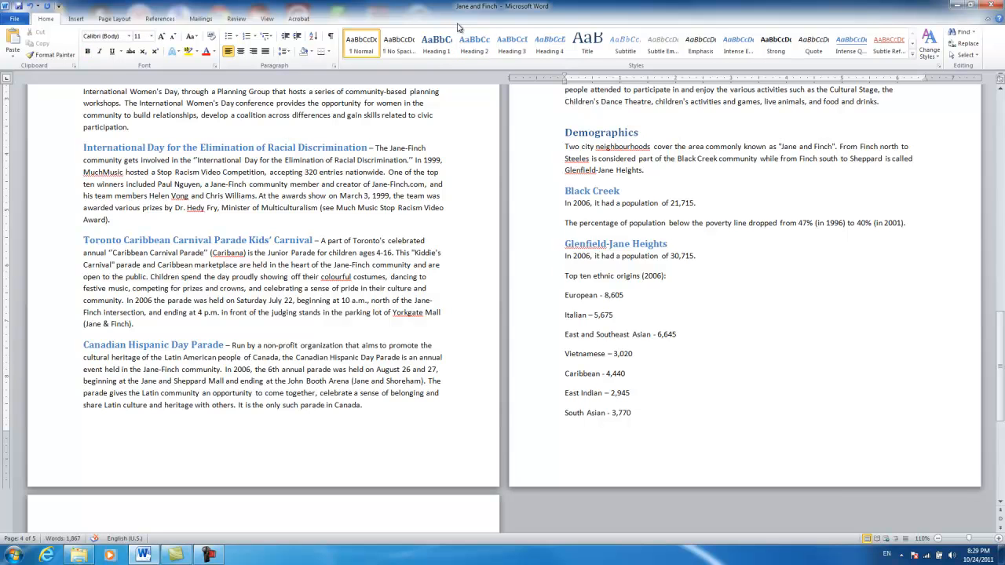
click(473, 49)
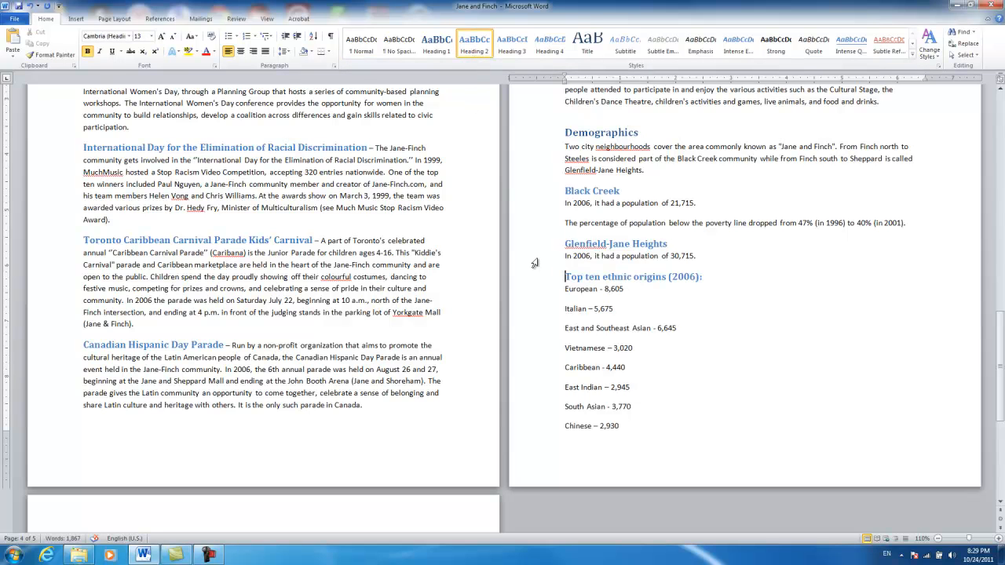
Apply the Heading 1 style to the "Places of interest" line on the last page
scroll(571, 306, down, 1)
scroll(571, 306, down, 4)
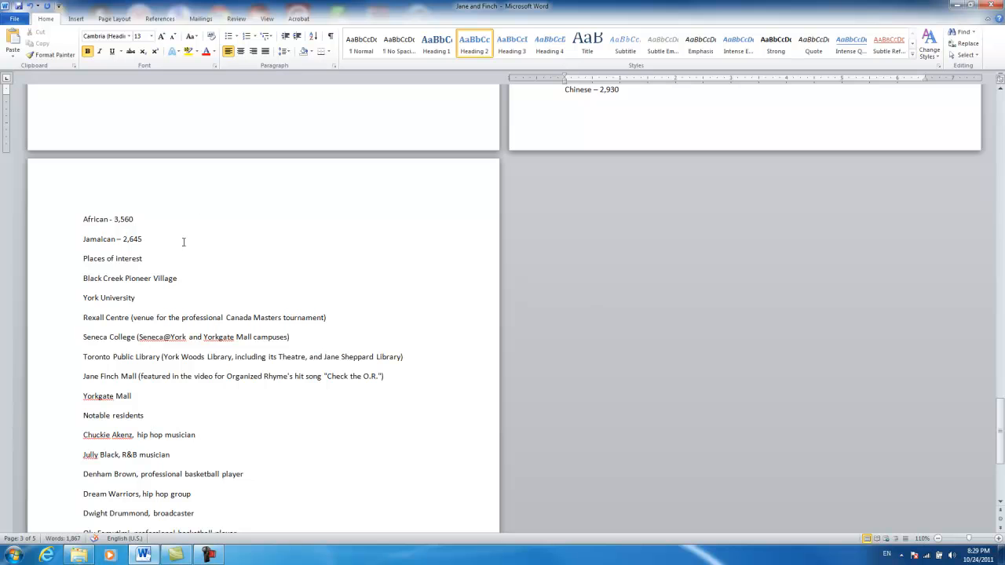
click(93, 258)
click(436, 45)
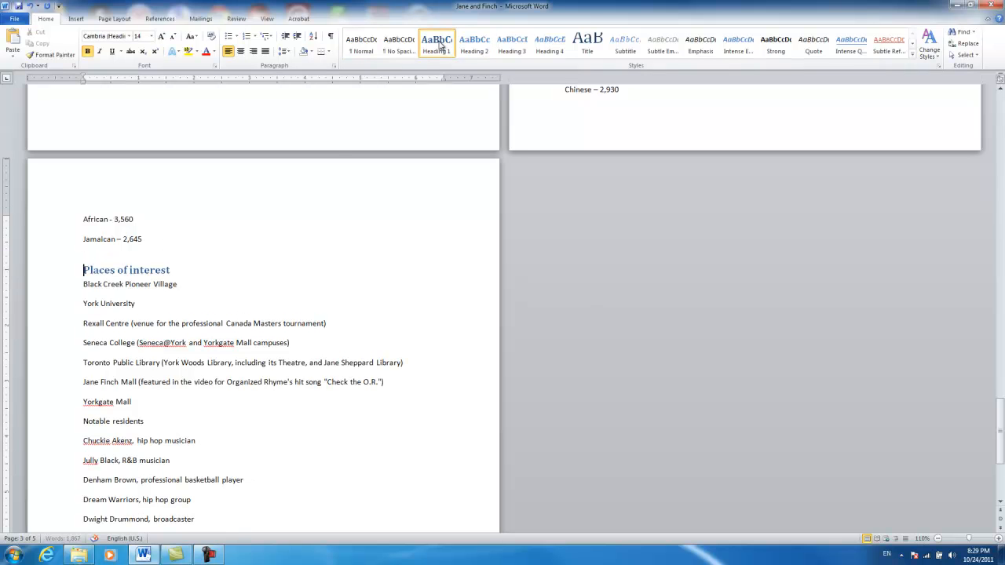
Apply the Heading 1 style to the "Notable residents" line
scroll(234, 299, down, 2)
click(100, 294)
click(430, 45)
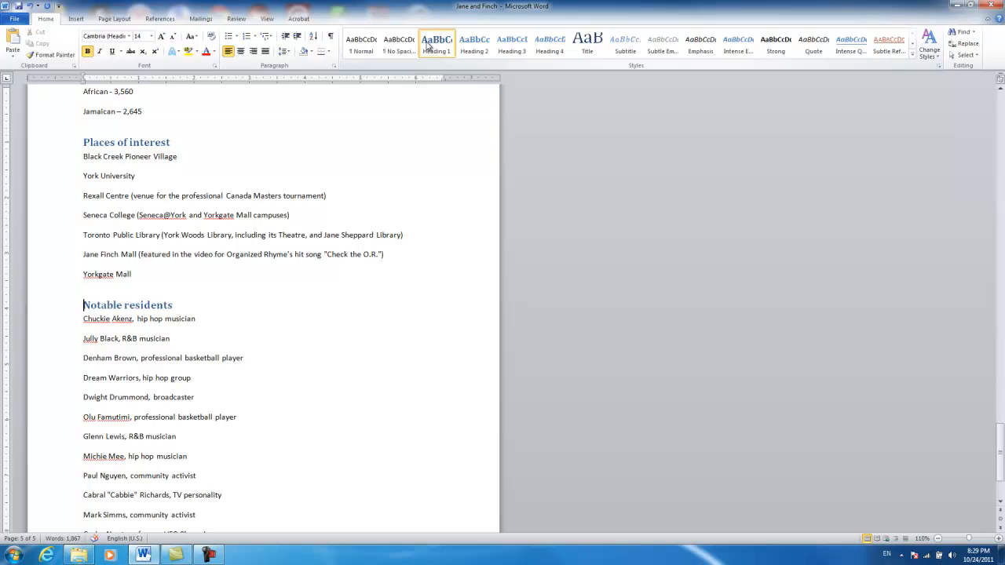
Format the lines from European to Jamaican under "Top ten ethnic origins (2006):" as a bulleted list
scroll(432, 85, up, 2)
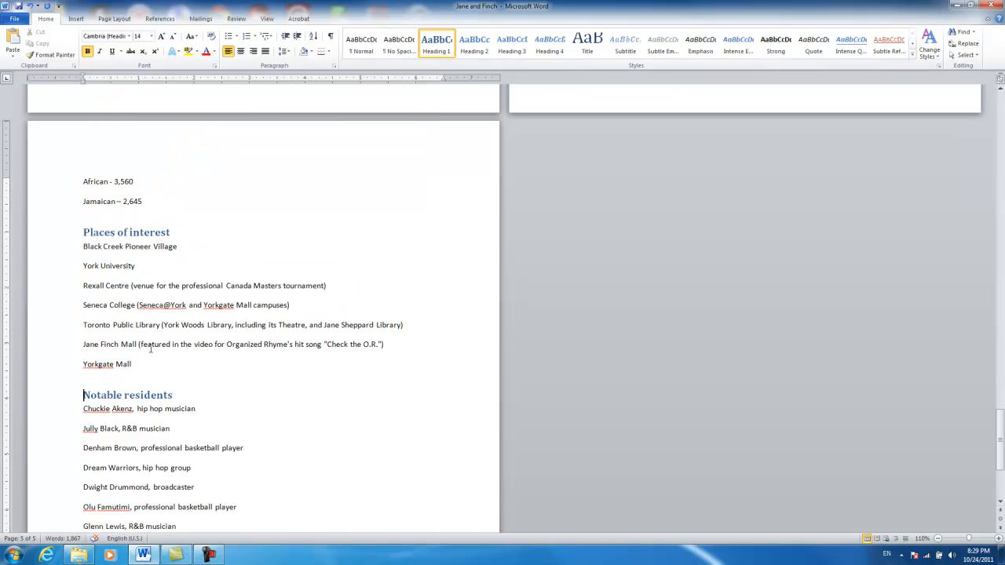
scroll(140, 474, up, 5)
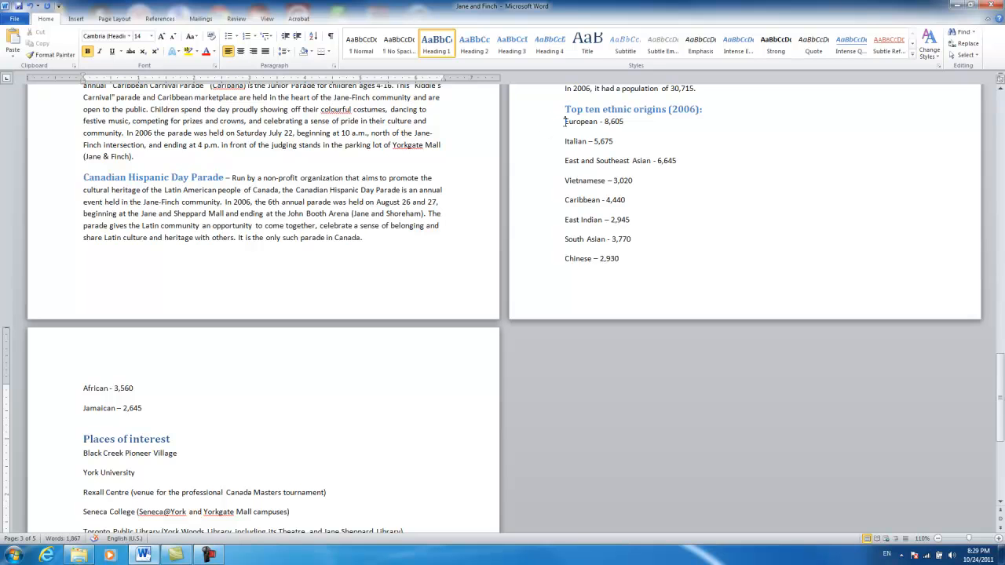
drag(565, 137, 162, 422)
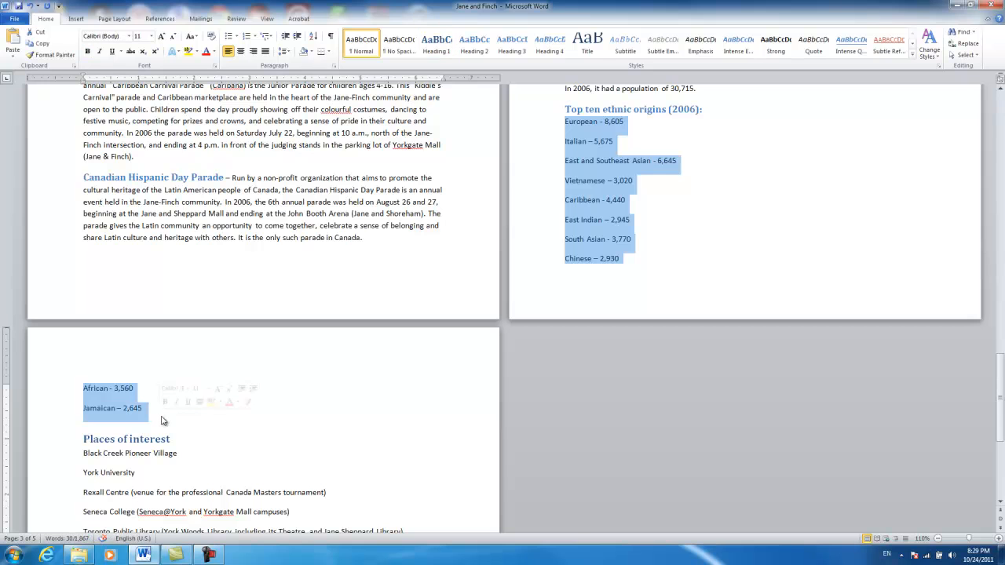
click(228, 37)
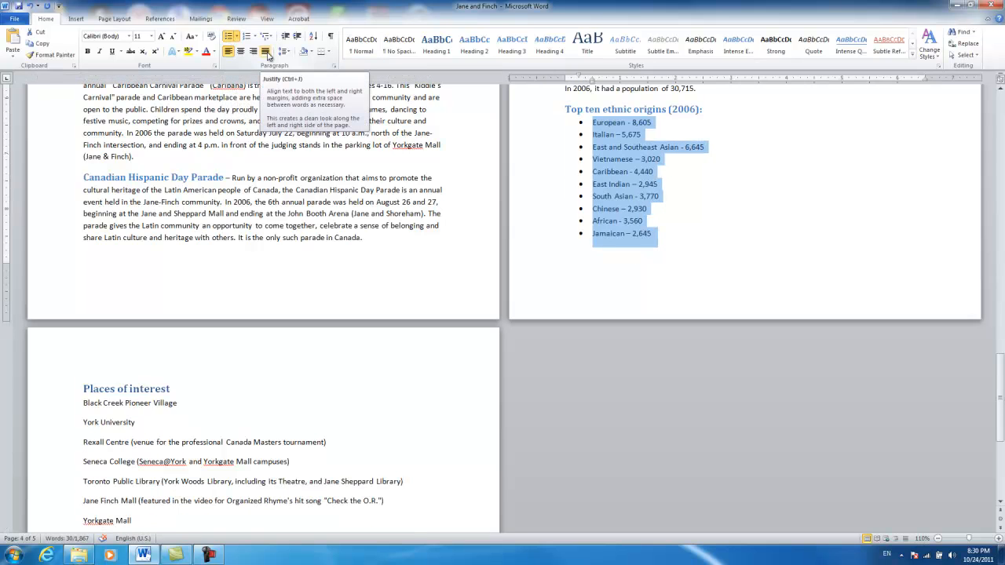
Format the lines from Black Creek Pioneer Village to Yorkgate Mall under Places of interest as a bulleted list
scroll(91, 265, down, 3)
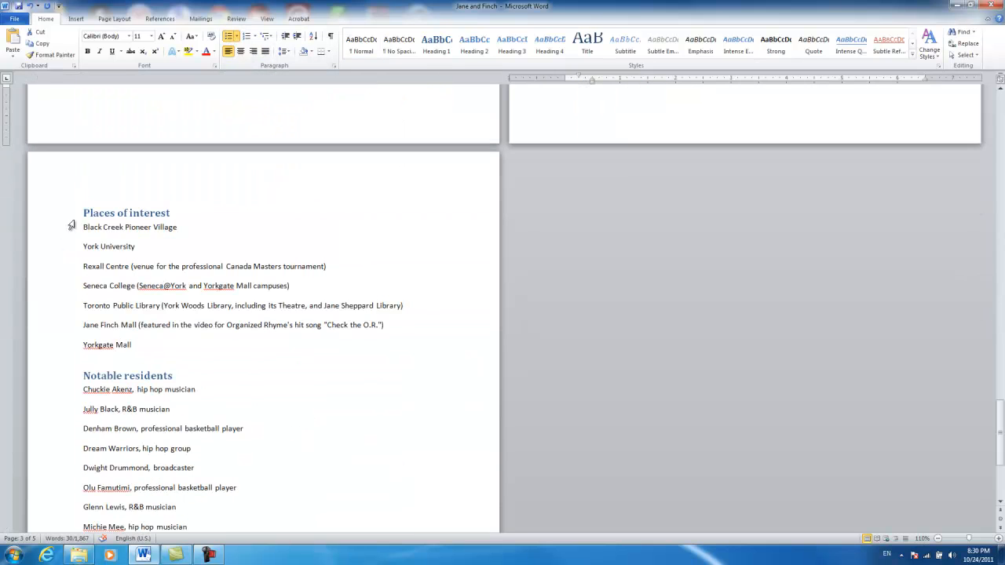
drag(83, 226, 132, 348)
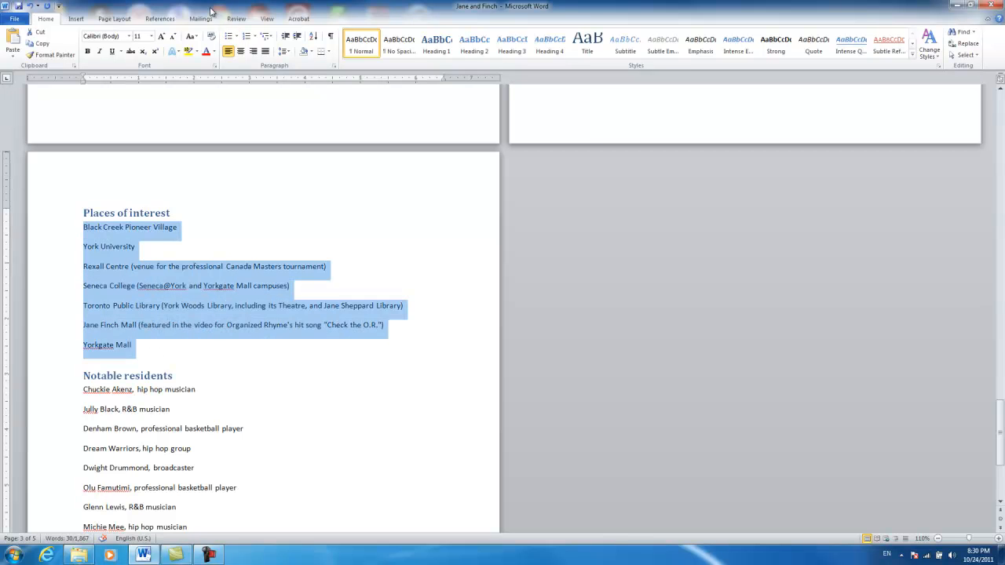
click(227, 37)
Try numbering on all lines under Notable residents, look at the multilevel list styles, and format the lines as a bulleted list
scroll(211, 255, down, 1)
drag(84, 275, 251, 474)
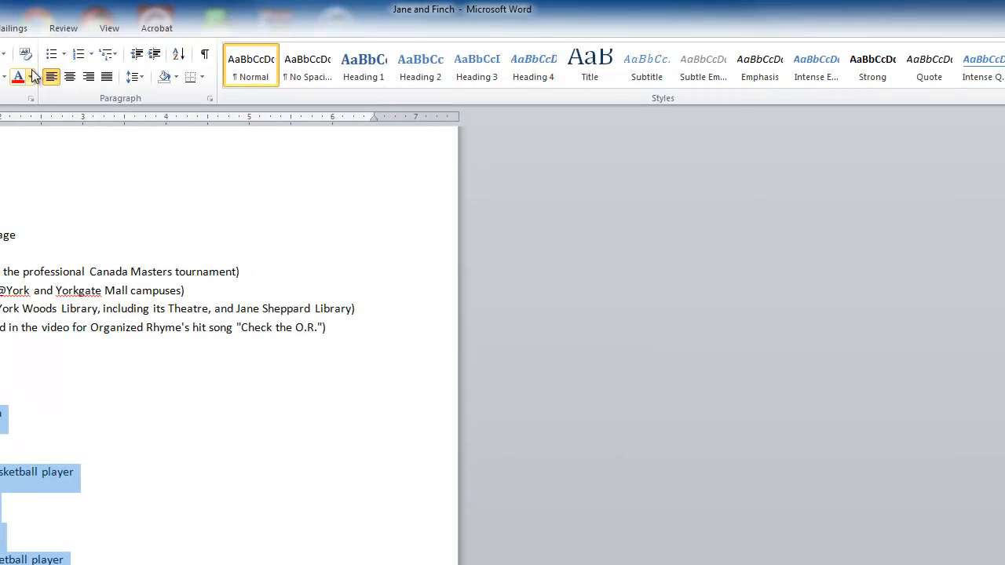
click(77, 54)
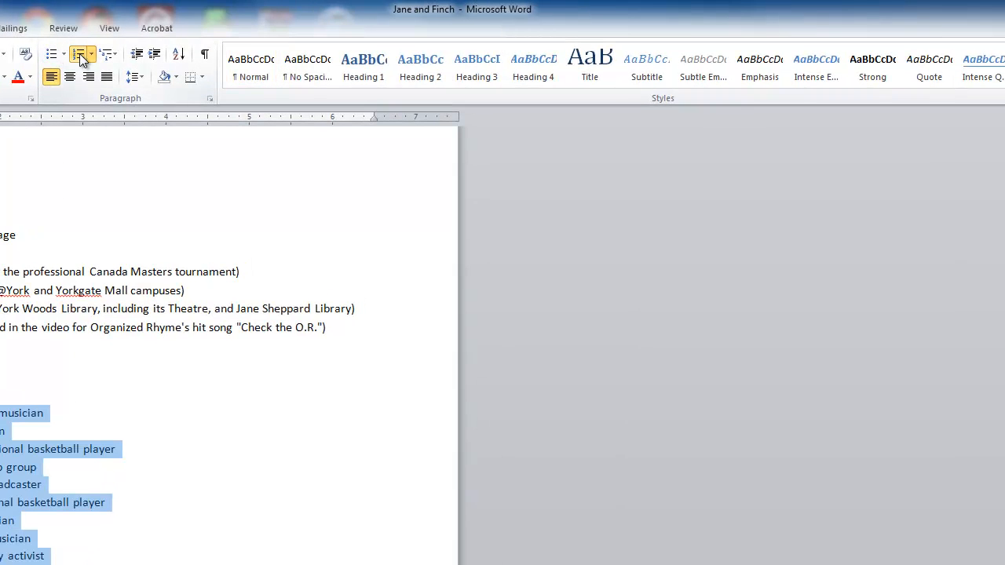
click(110, 57)
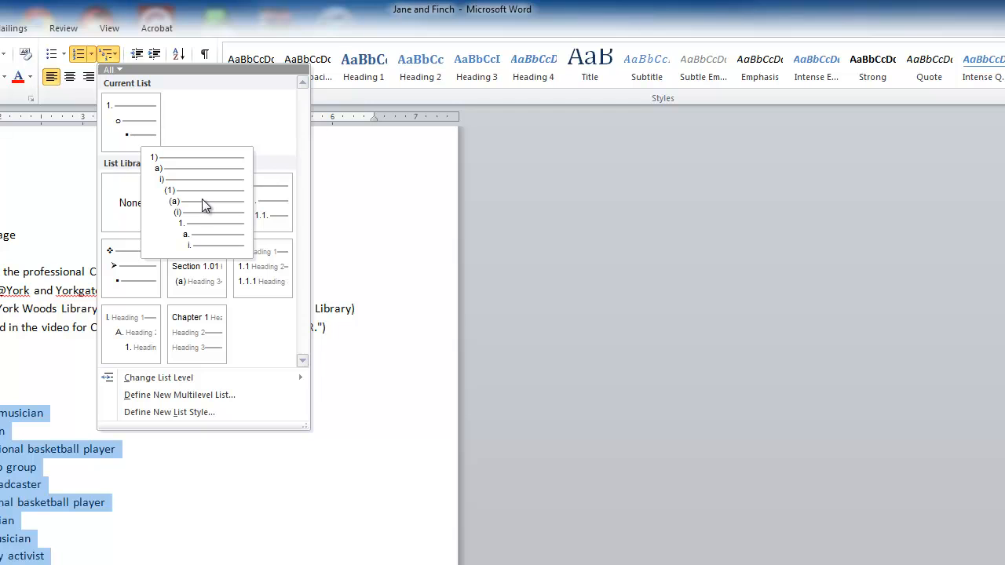
click(51, 58)
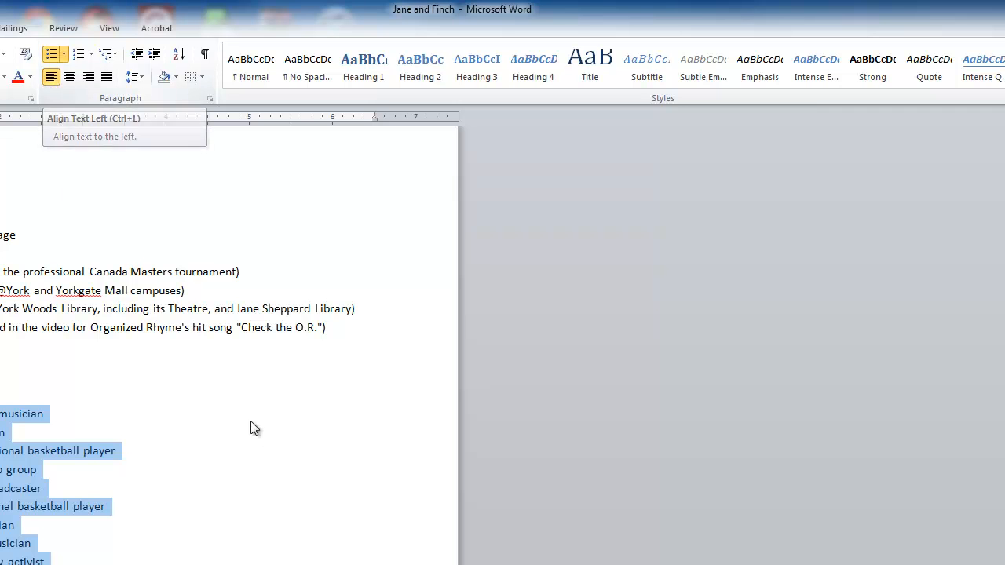
click(336, 530)
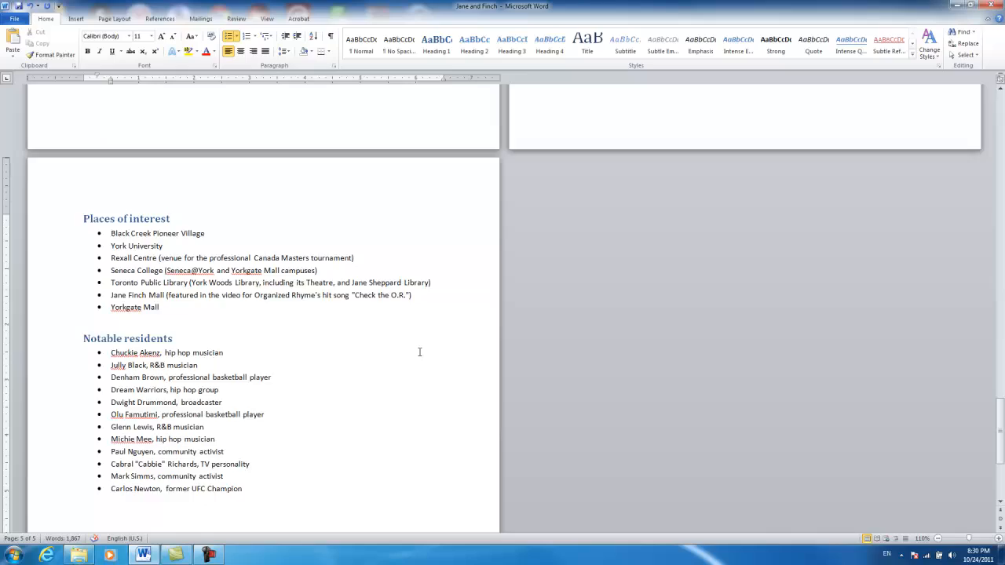
Insert a page break before the "Jane and Finch" title at the start of the document
scroll(419, 352, up, 10)
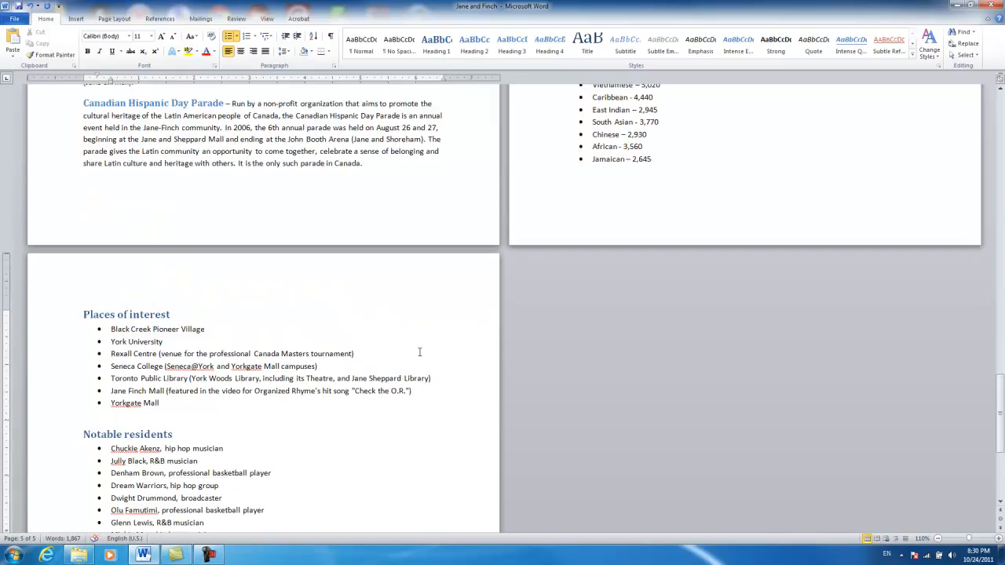
scroll(419, 352, up, 10)
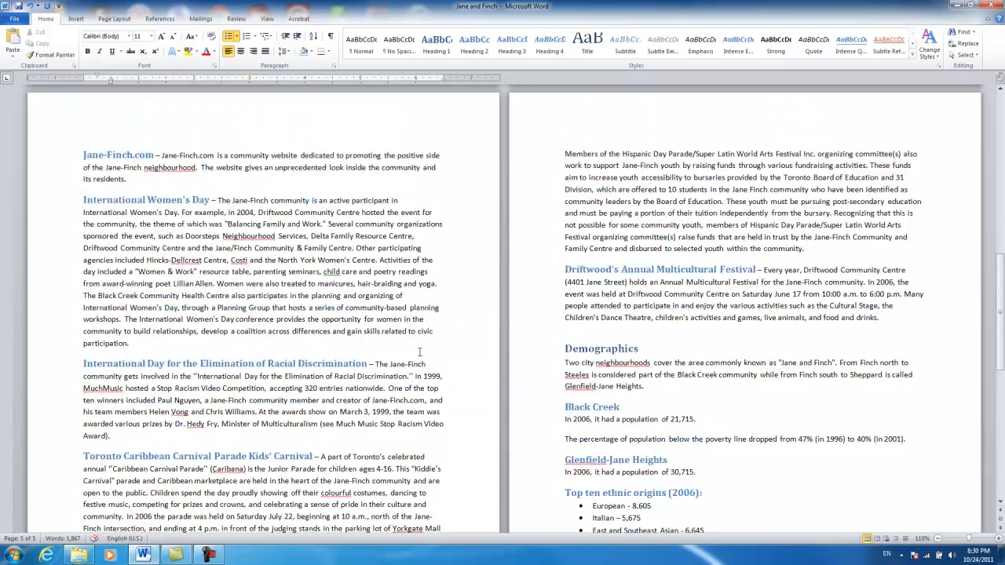
scroll(420, 353, up, 5)
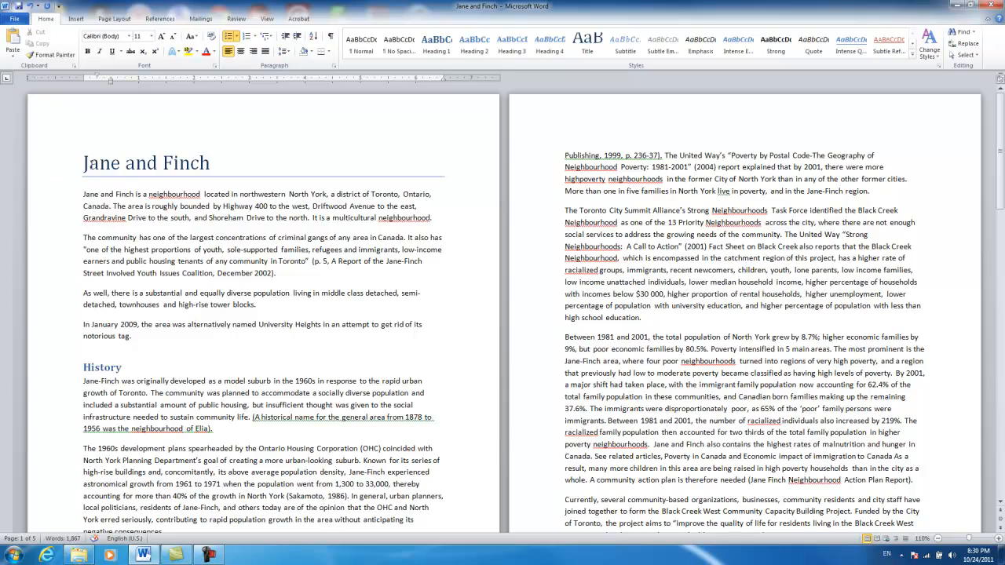
click(81, 163)
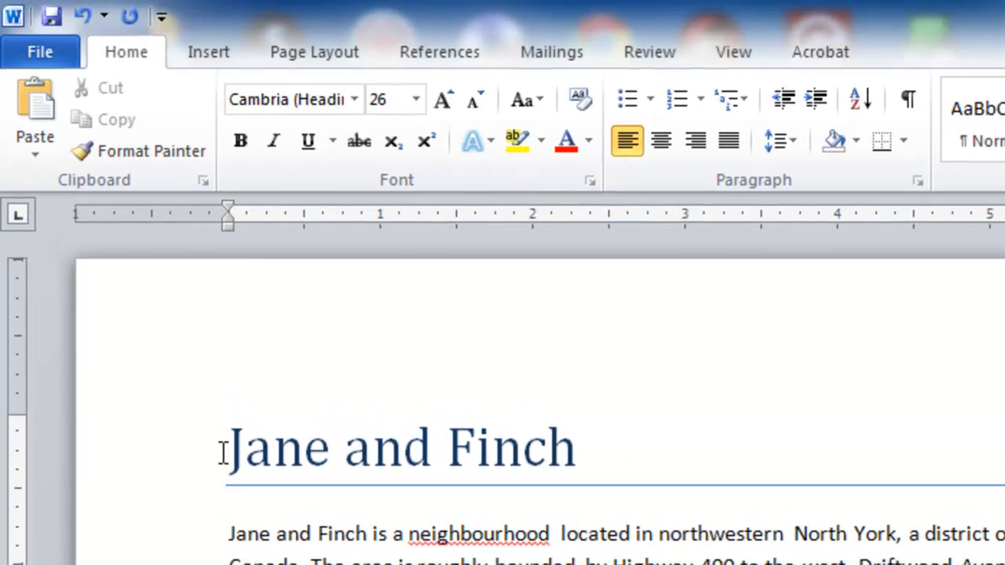
click(208, 52)
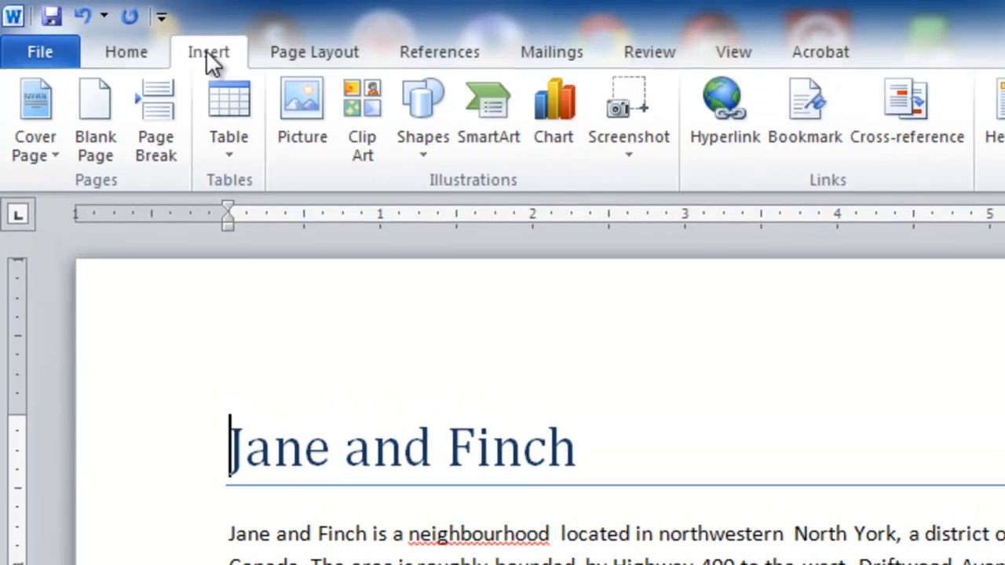
click(173, 145)
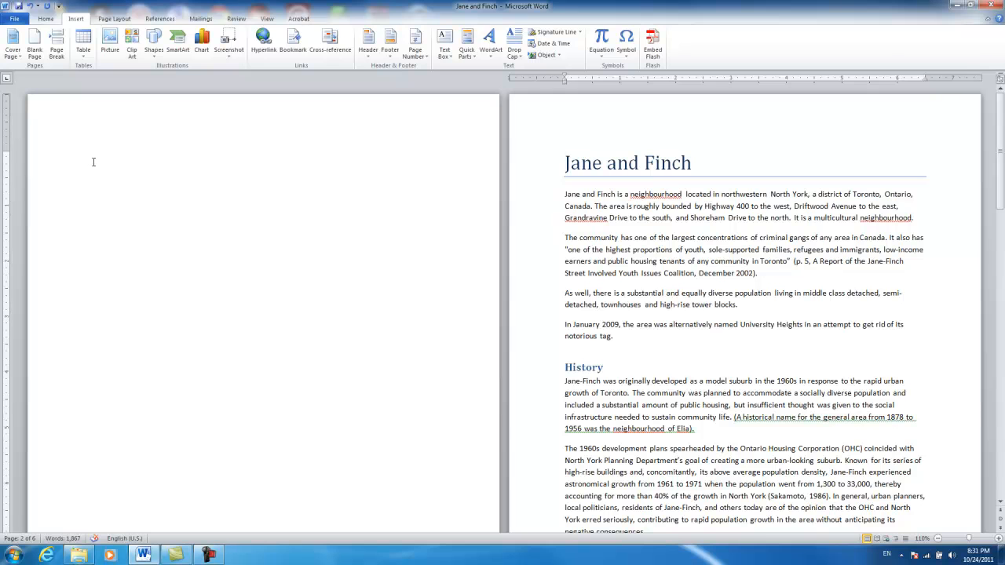
Add an empty line on the blank first page and insert the built-in Automatic Table 2 table of contents below it
click(84, 158)
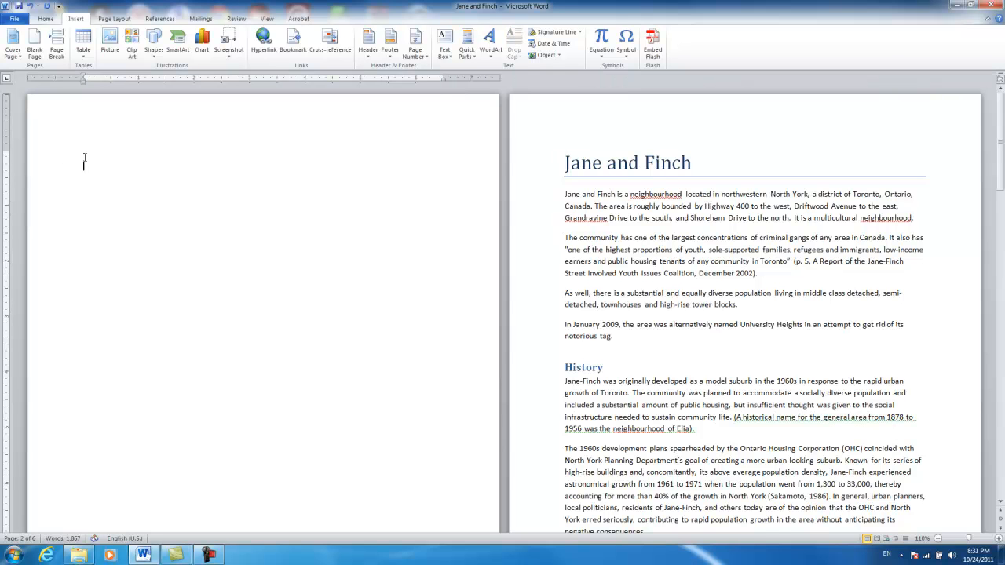
key(Return)
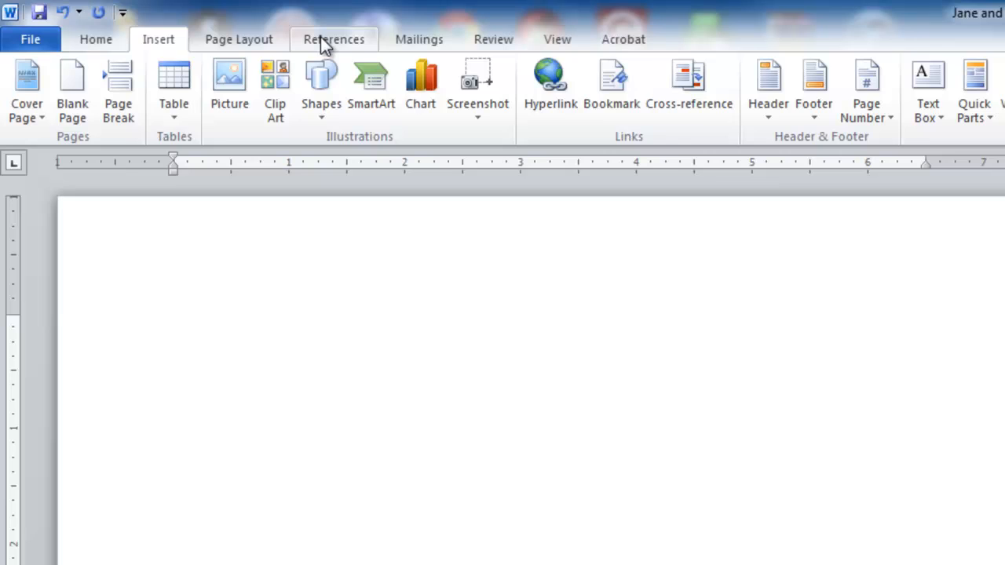
click(324, 42)
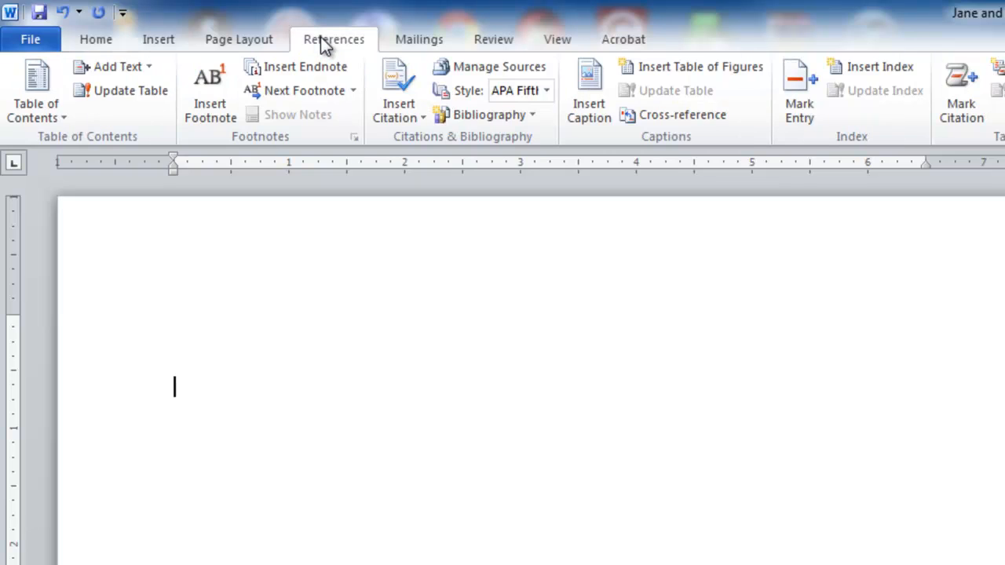
click(46, 99)
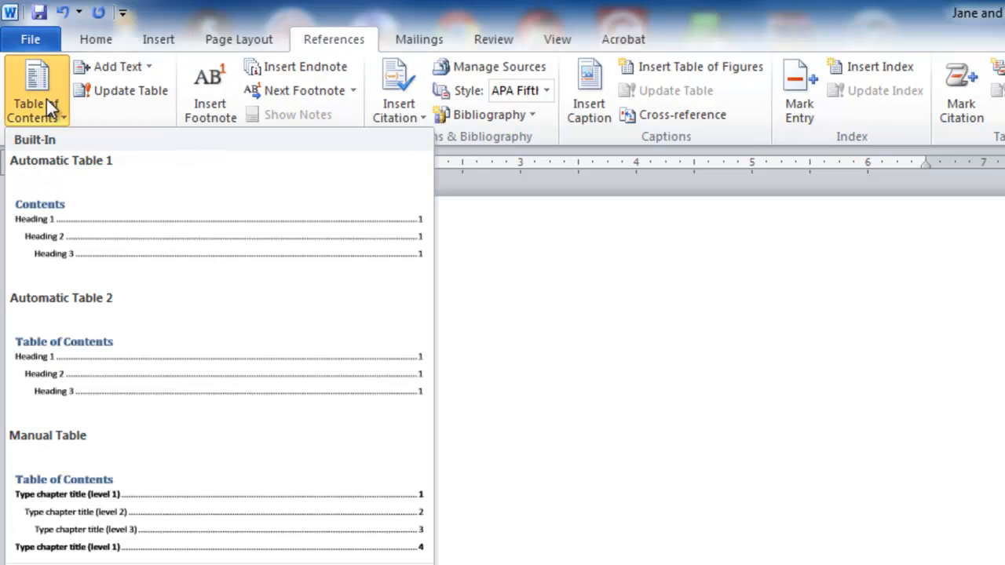
click(158, 333)
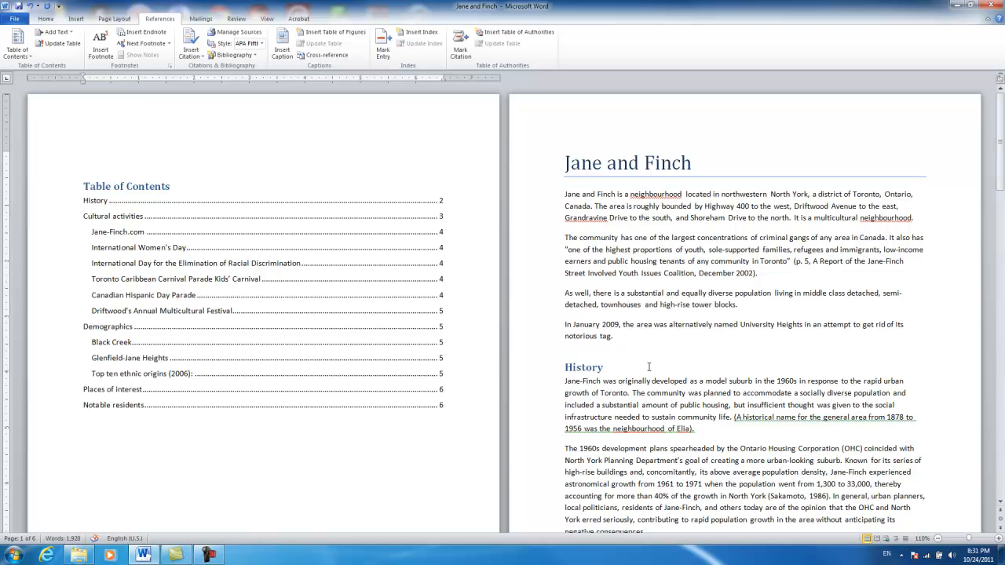
Extend the "History" heading to read "History of Jane and Finch"
drag(634, 368, 564, 376)
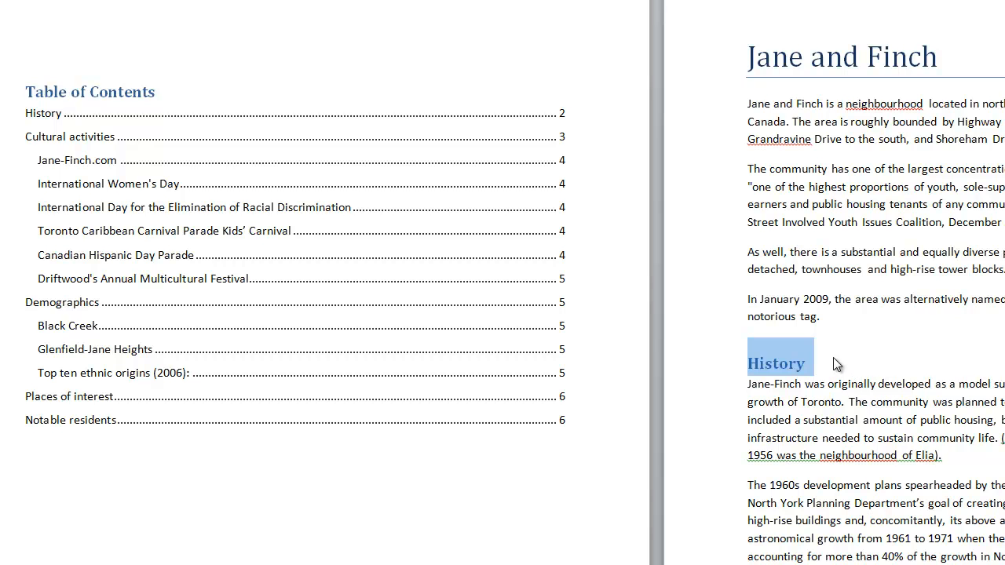
click(835, 358)
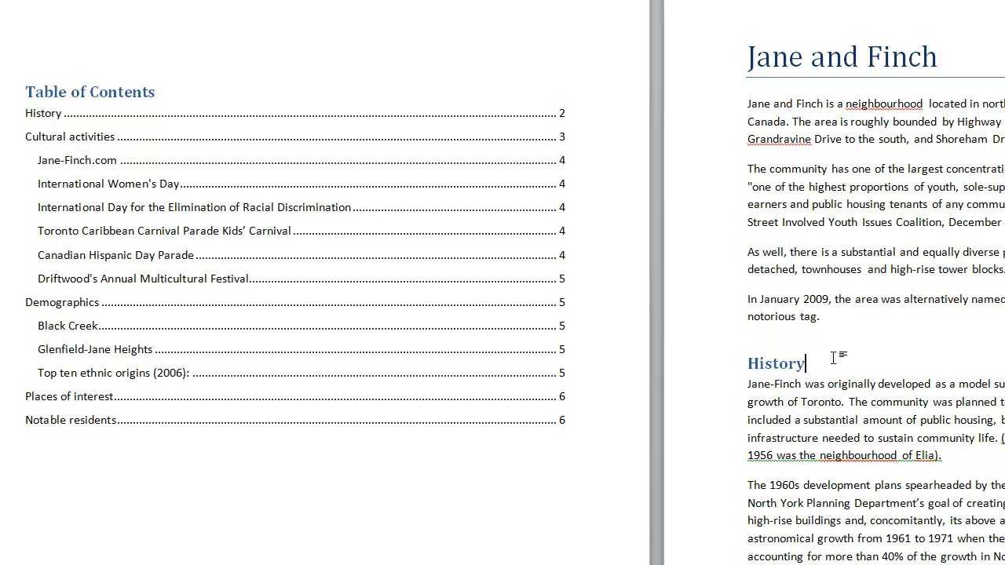
text(of Jane and Fi)
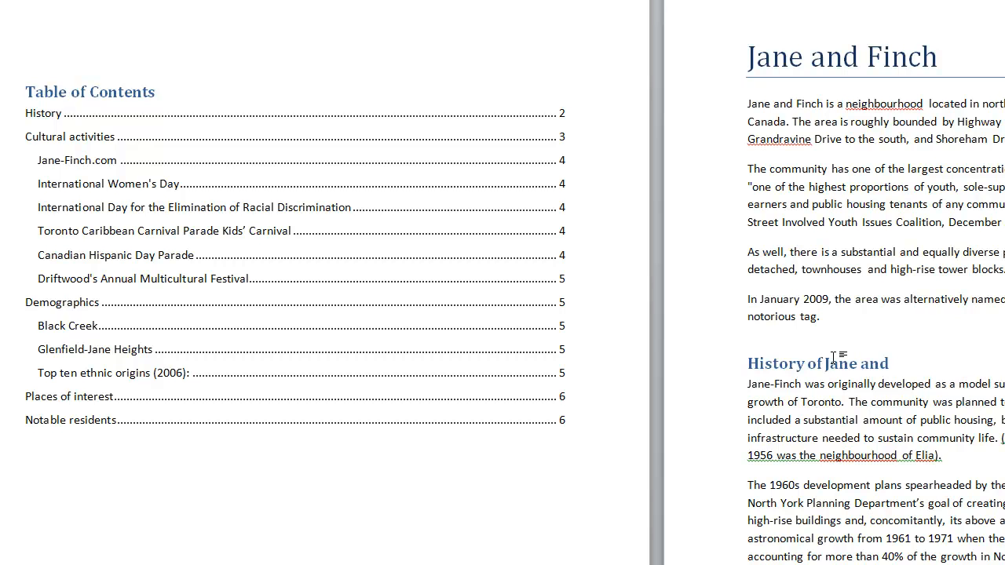
key(BackSpace)
text(nch)
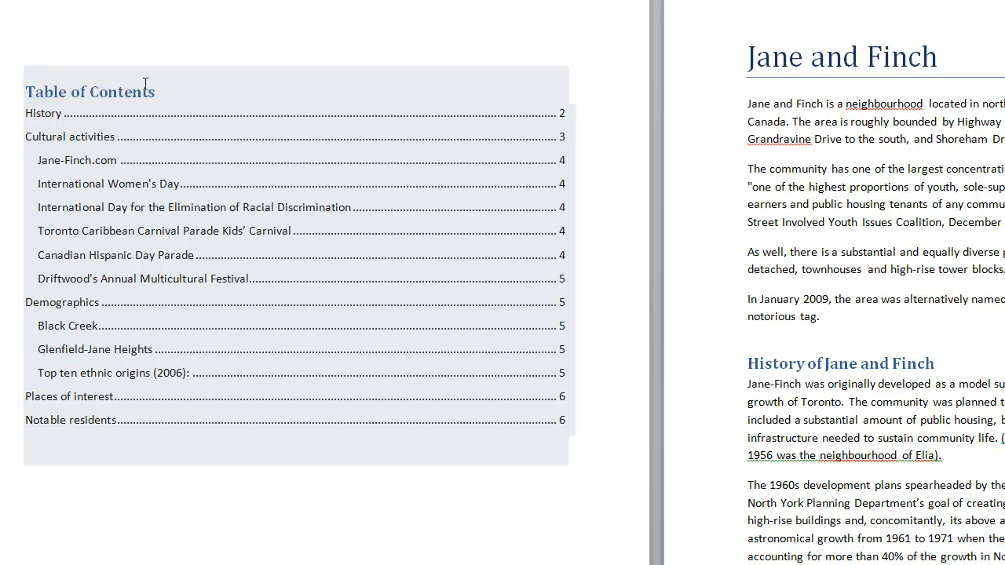
Update the entire table of contents, including its headings, and check its first entry
click(143, 95)
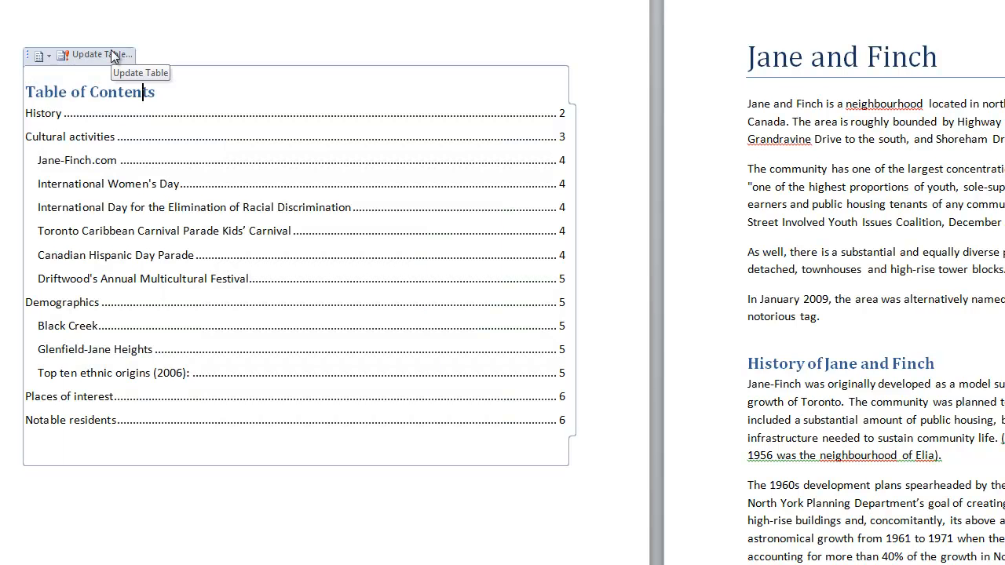
click(109, 55)
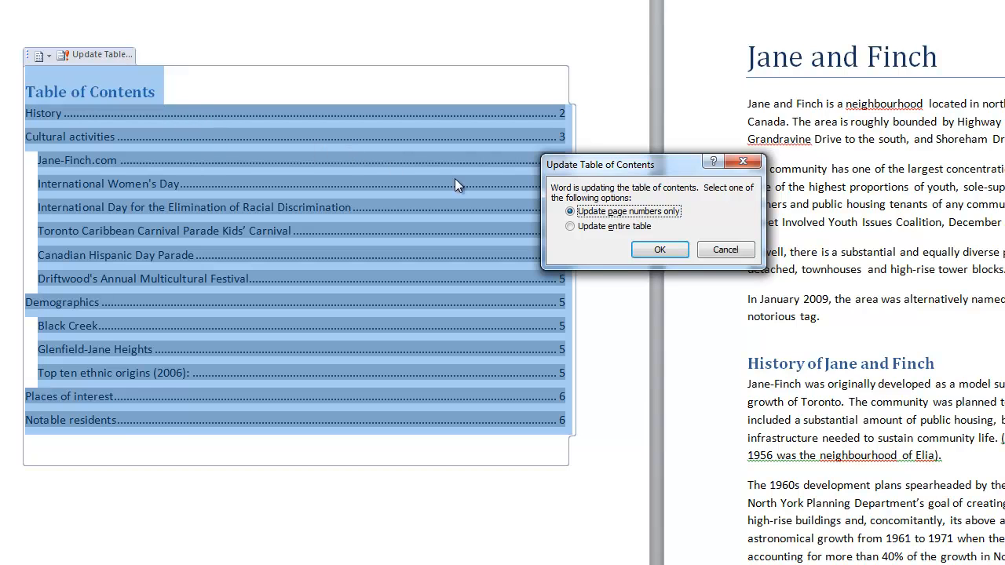
click(633, 212)
click(620, 228)
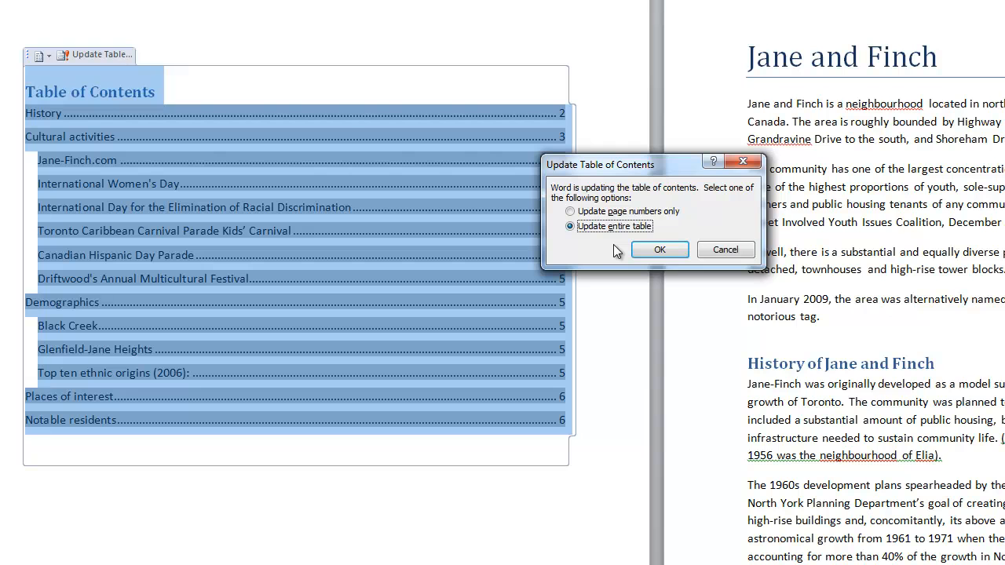
click(658, 250)
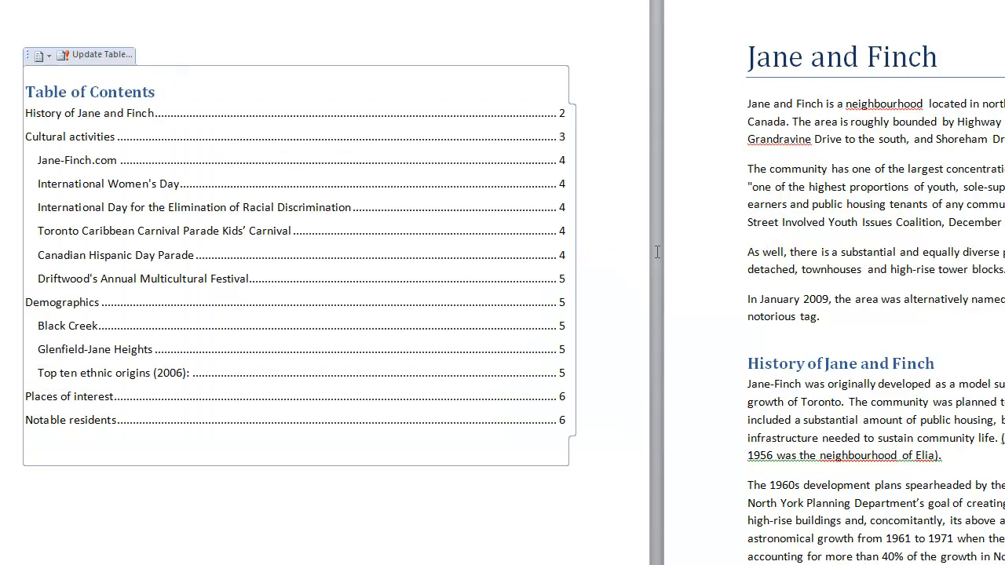
drag(23, 116, 157, 117)
click(209, 139)
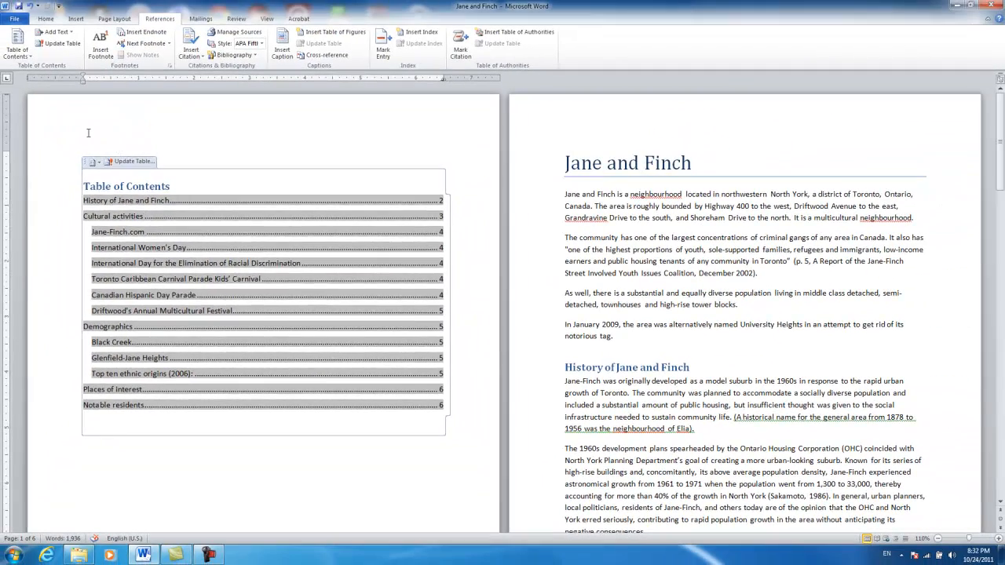
Insert the built-in Tiles cover page in front of the table of contents
click(88, 133)
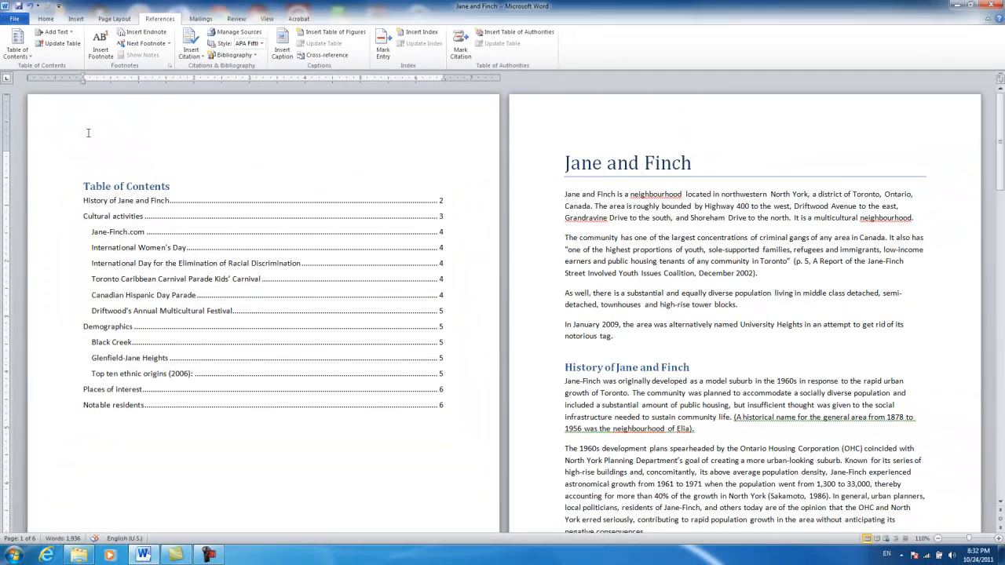
click(76, 19)
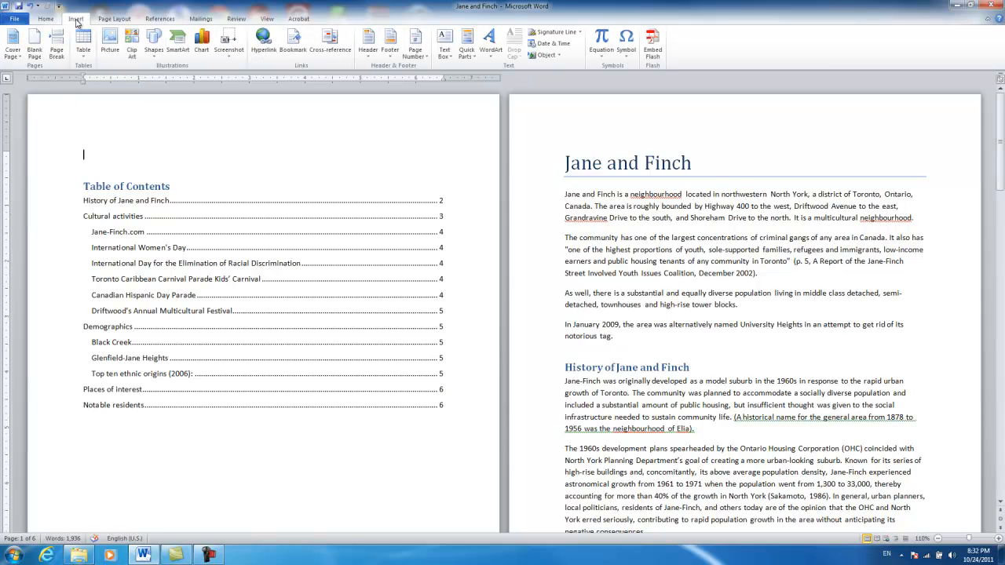
click(14, 43)
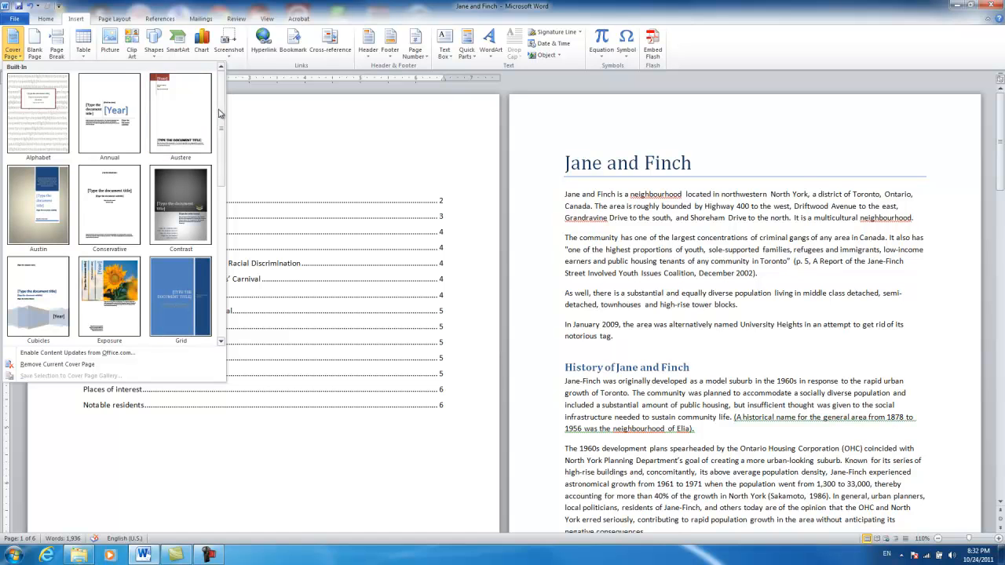
drag(224, 114, 225, 160)
click(224, 238)
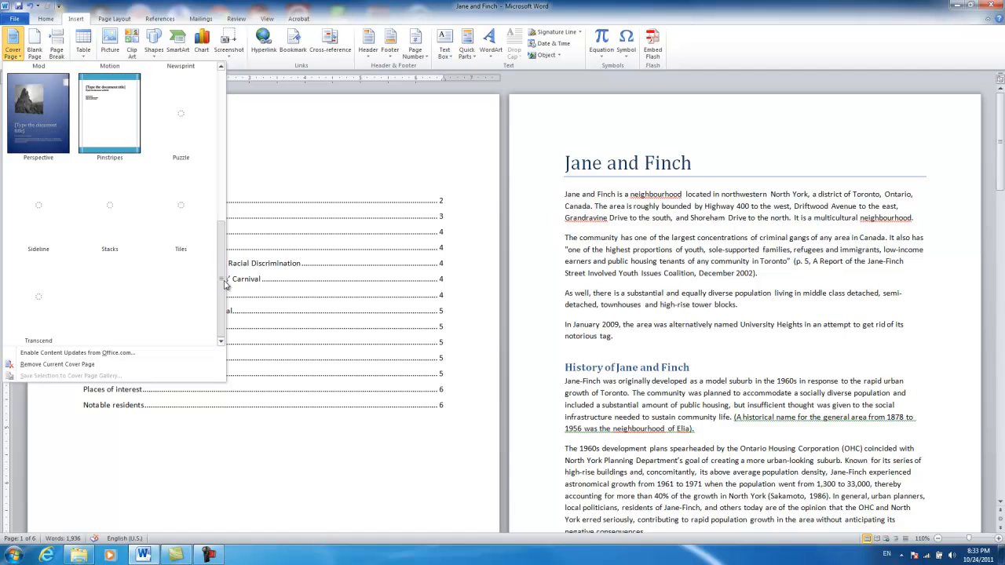
click(191, 213)
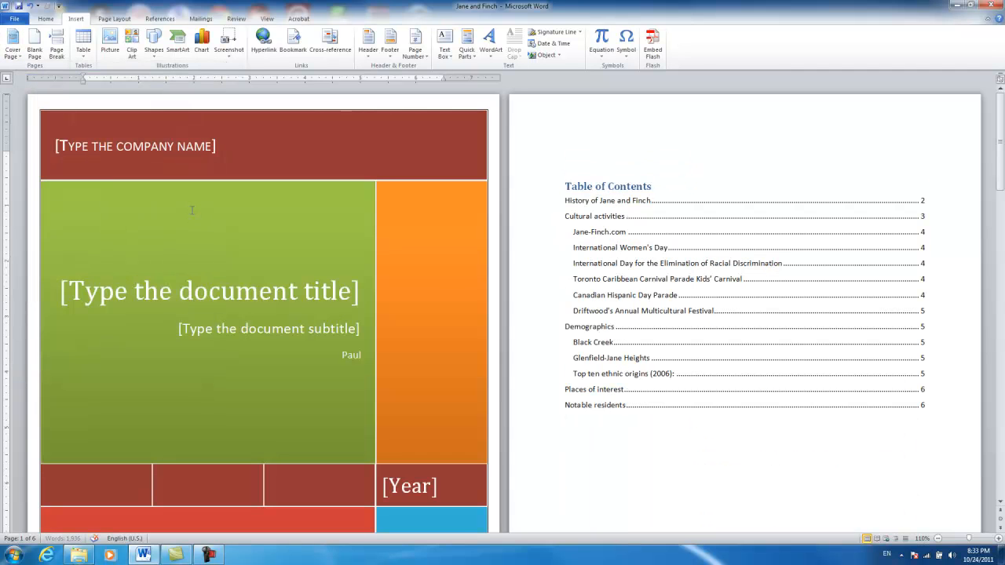